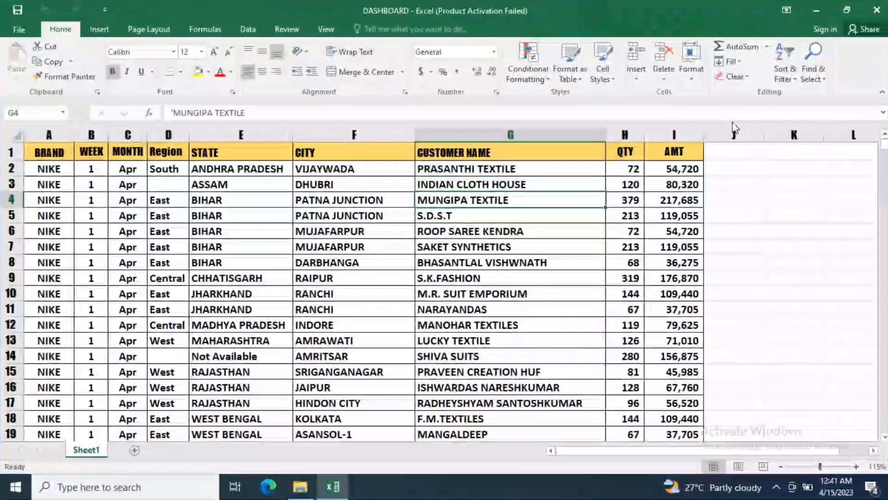
pyautogui.click(239, 325)
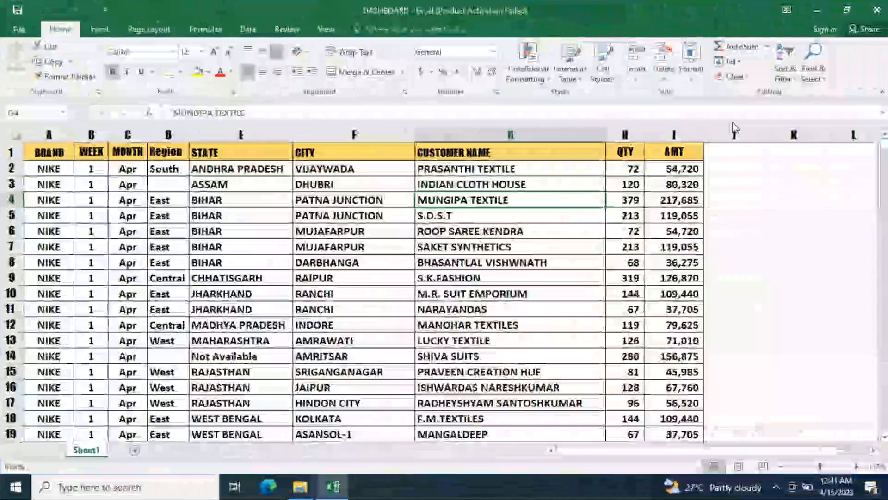
pyautogui.click(219, 326)
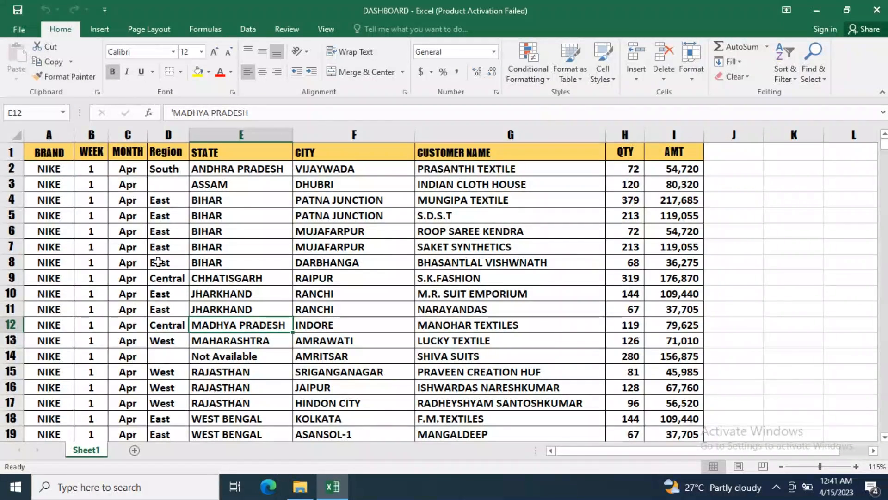
pyautogui.moveTo(883, 146)
pyautogui.mouseDown()
pyautogui.moveTo(883, 402)
pyautogui.moveTo(883, 144)
pyautogui.mouseUp()
pyautogui.click(526, 244)
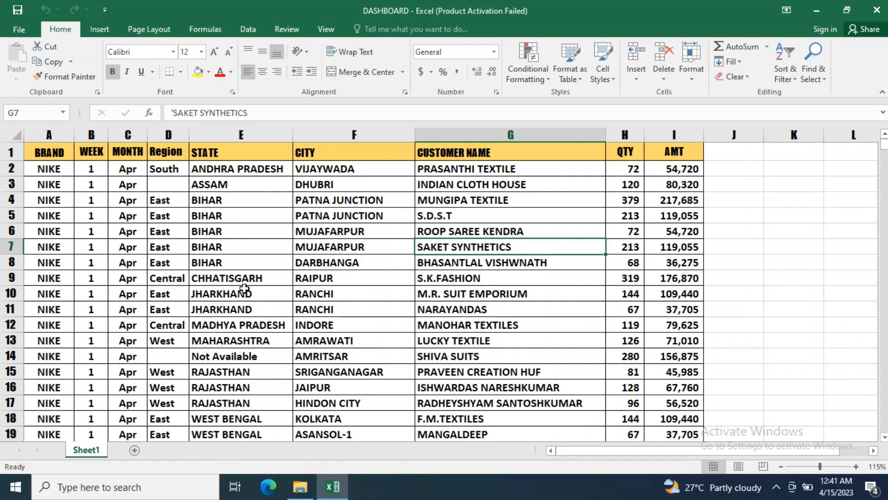
# Examine the BRAND, WEEK, MONTH, QTY and AMT columns of the sales data on Sheet1.
pyautogui.click(47, 133)
pyautogui.scroll(-17, 103, 310)
pyautogui.scroll(-20, 103, 310)
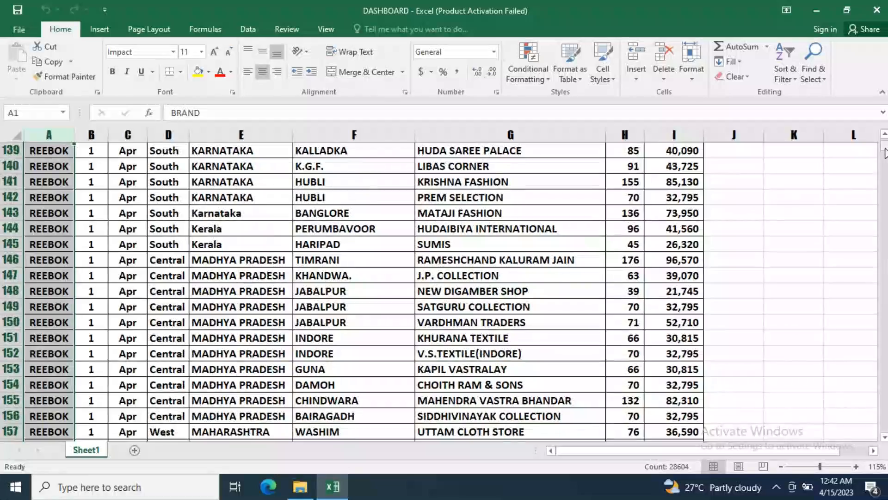
pyautogui.moveTo(885, 152)
pyautogui.mouseDown()
pyautogui.moveTo(884, 235)
pyautogui.moveTo(885, 143)
pyautogui.mouseUp()
pyautogui.click(90, 135)
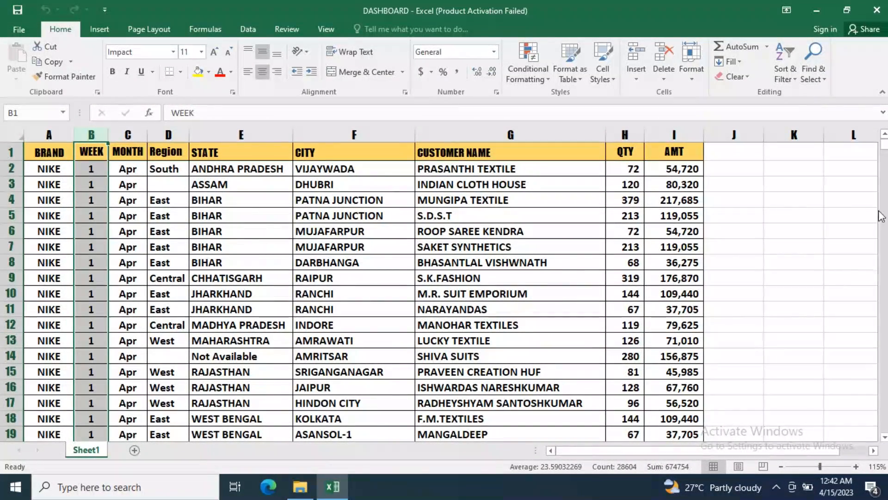
pyautogui.moveTo(884, 146)
pyautogui.mouseDown()
pyautogui.moveTo(884, 222)
pyautogui.moveTo(885, 141)
pyautogui.mouseUp()
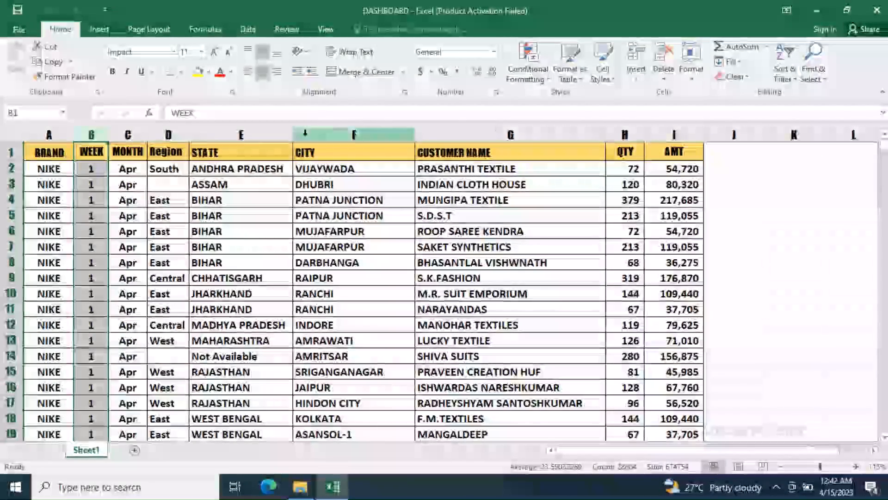
pyautogui.click(134, 136)
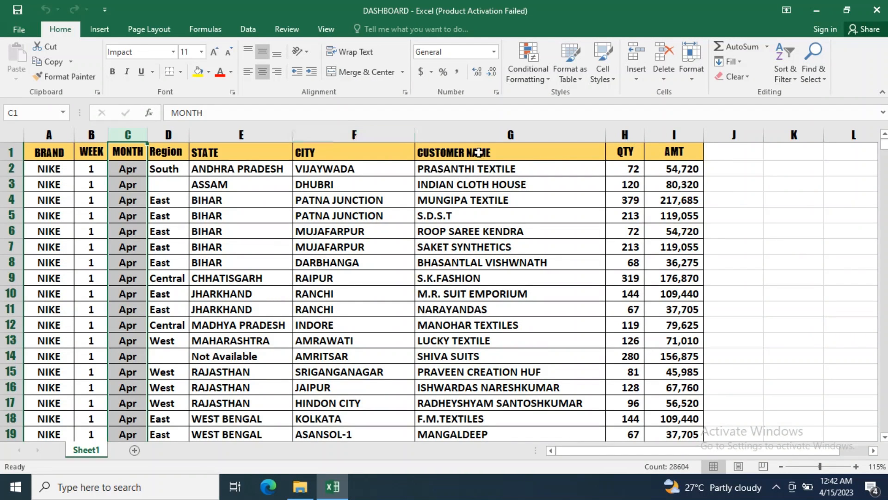
pyautogui.click(625, 135)
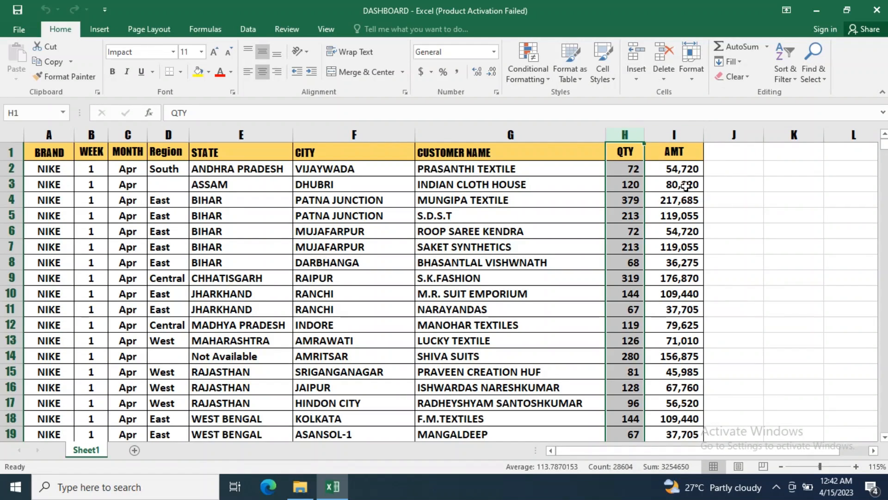
pyautogui.click(682, 215)
pyautogui.moveTo(884, 145)
pyautogui.mouseDown()
pyautogui.moveTo(884, 270)
pyautogui.moveTo(883, 144)
pyautogui.mouseUp()
pyautogui.click(445, 262)
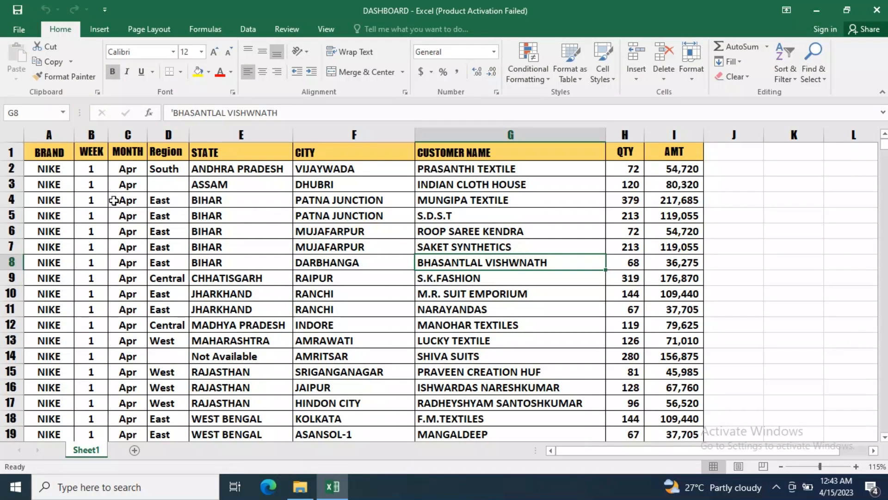
# Look over the full sales table from the BRAND to the AMT column and down through its rows.
pyautogui.moveTo(693, 135); pyautogui.dragTo(68, 234)
pyautogui.click(68, 233)
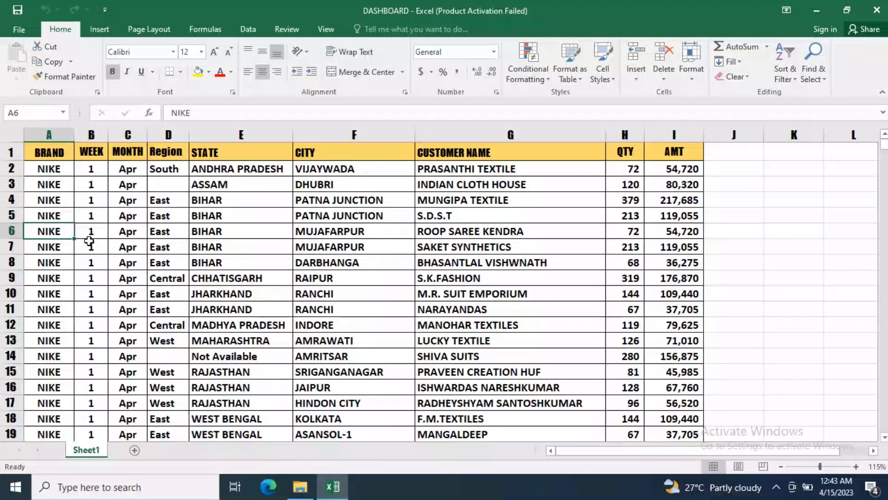
pyautogui.moveTo(47, 134); pyautogui.dragTo(652, 194)
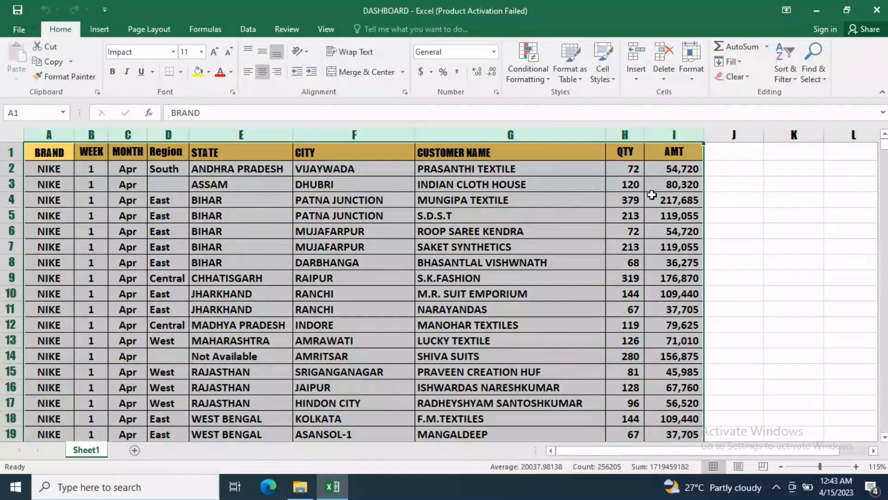
pyautogui.click(127, 231)
pyautogui.scroll(-18, 264, 242)
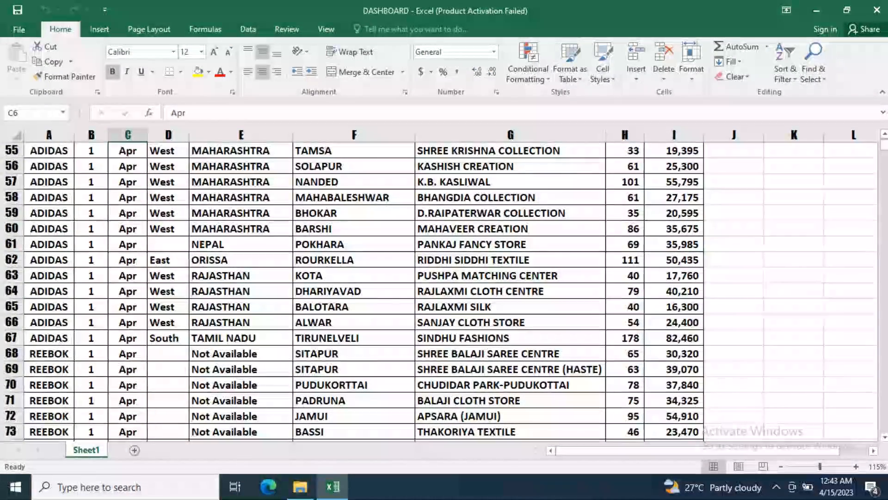
pyautogui.scroll(-4, 484, 247)
pyautogui.scroll(20, 484, 247)
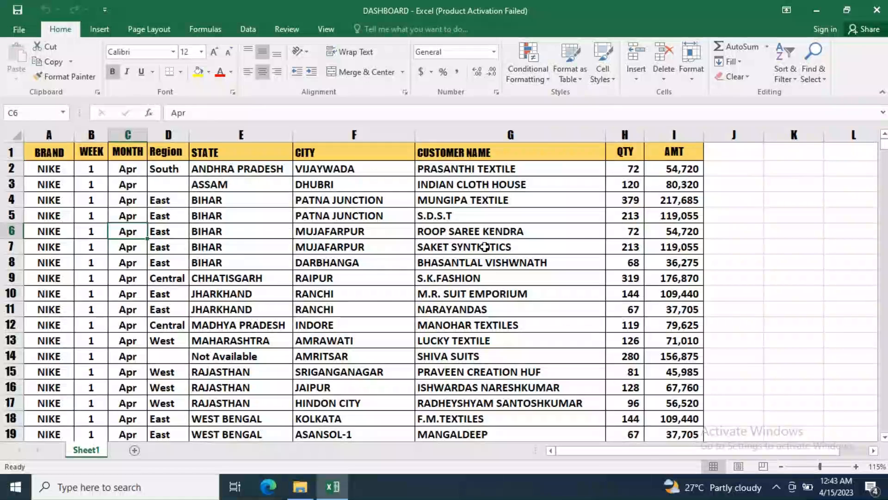
pyautogui.click(484, 246)
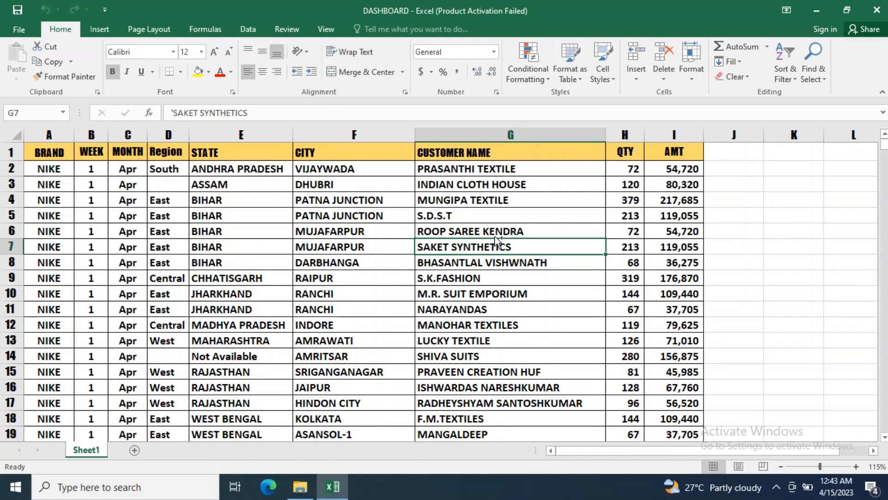
pyautogui.hotkey('ctrl', 'a')
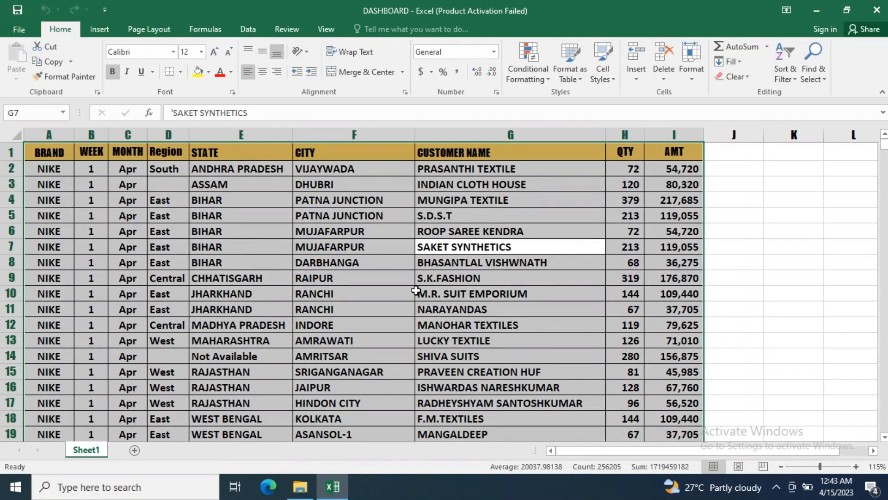
pyautogui.click(98, 29)
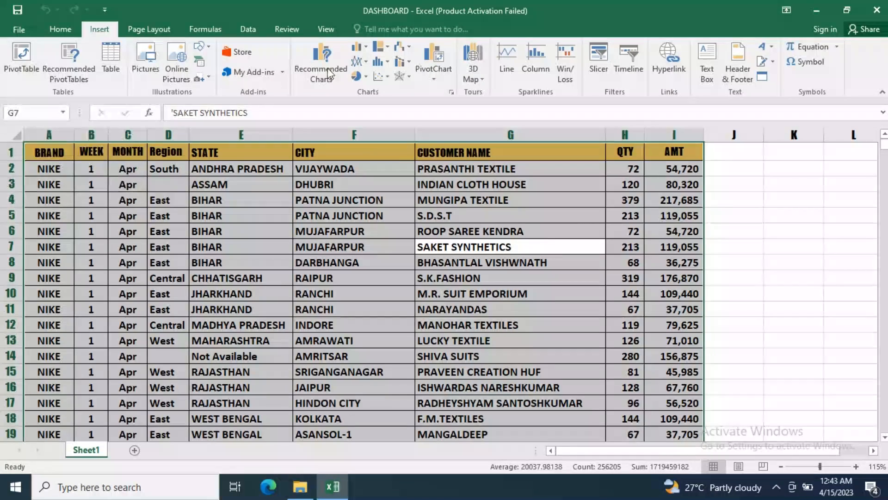
pyautogui.click(435, 78)
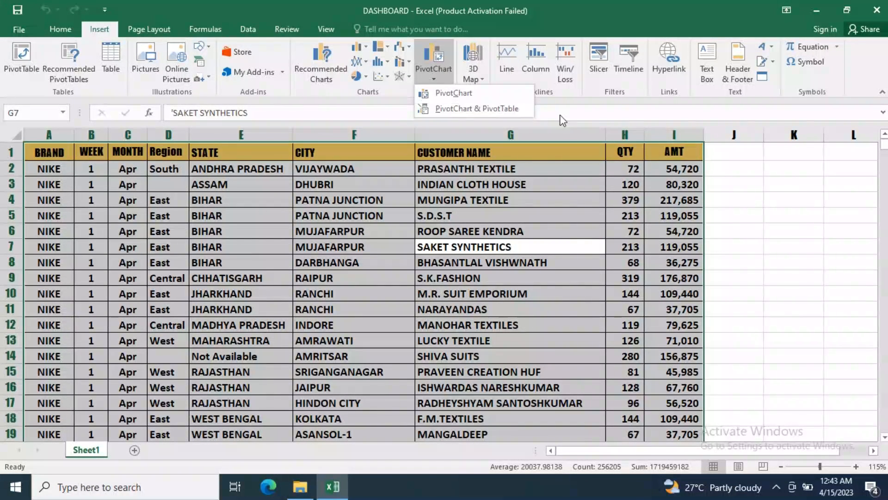
pyautogui.click(436, 80)
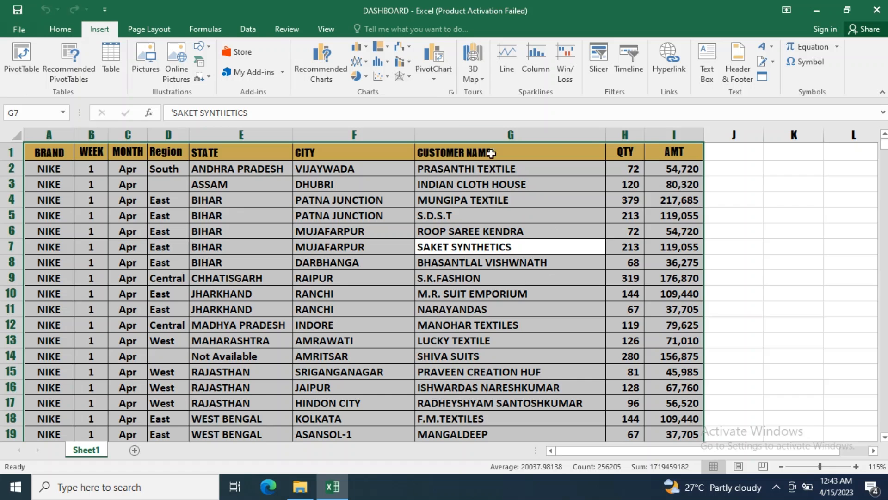
pyautogui.click(434, 77)
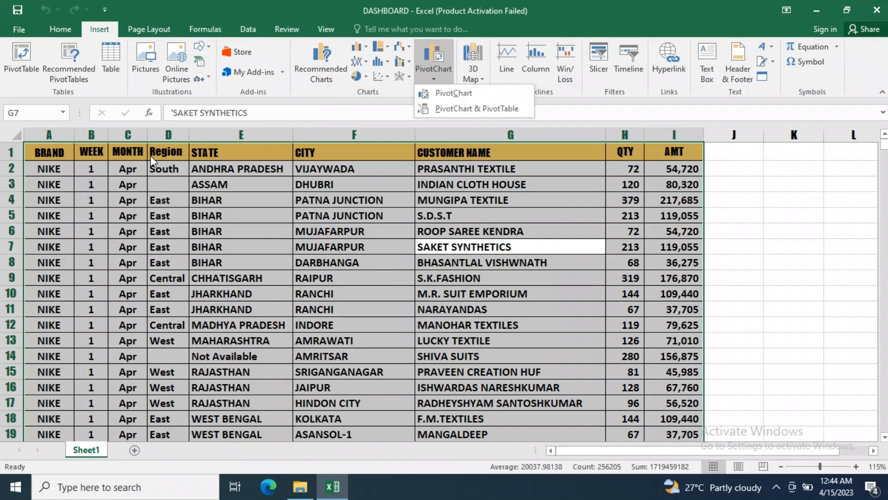
pyautogui.click(248, 275)
pyautogui.click(365, 250)
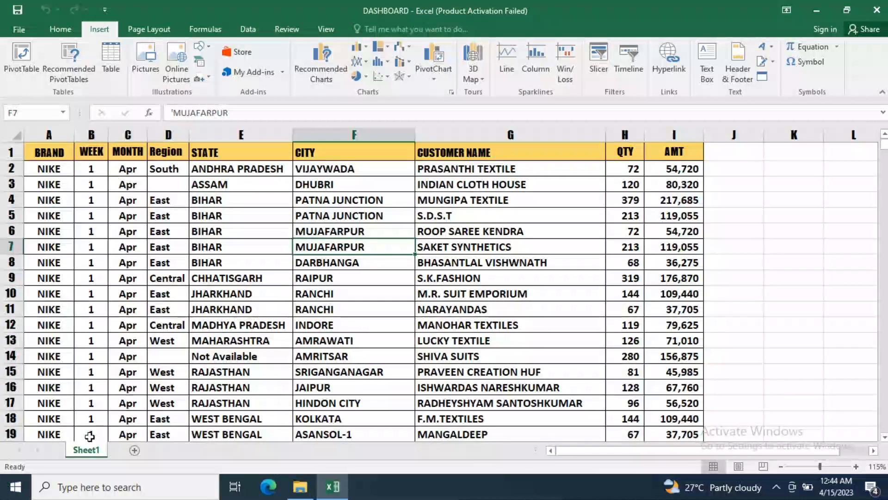
# Create a PivotTable from the whole sales table, Sheet1!$A$1:$I$28604, placed on a new worksheet.
pyautogui.click(275, 324)
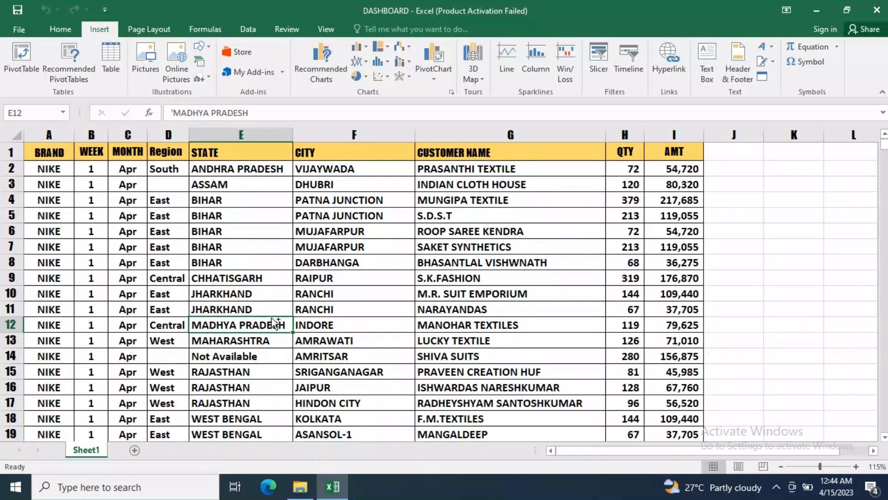
pyautogui.hotkey('ctrl', 'a')
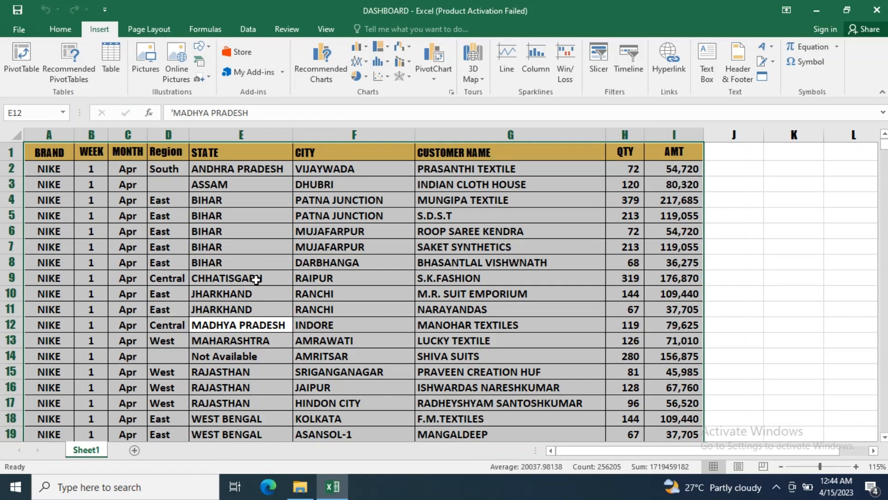
pyautogui.click(26, 74)
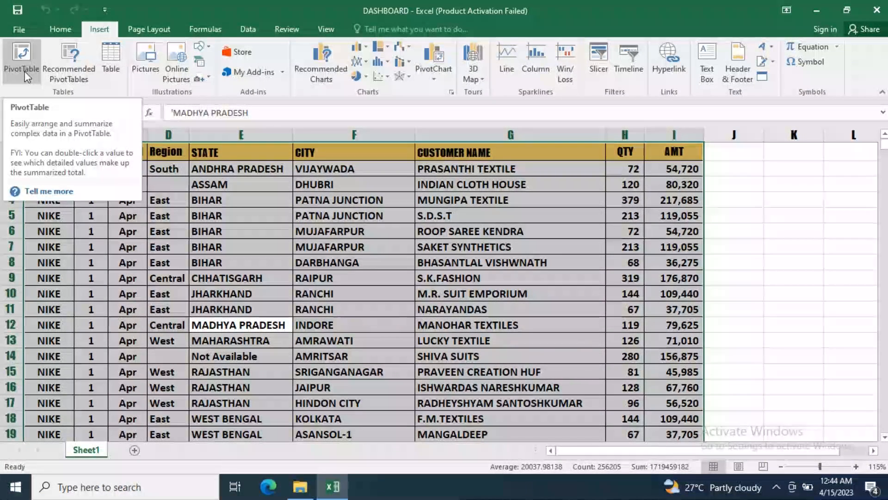
pyautogui.click(18, 54)
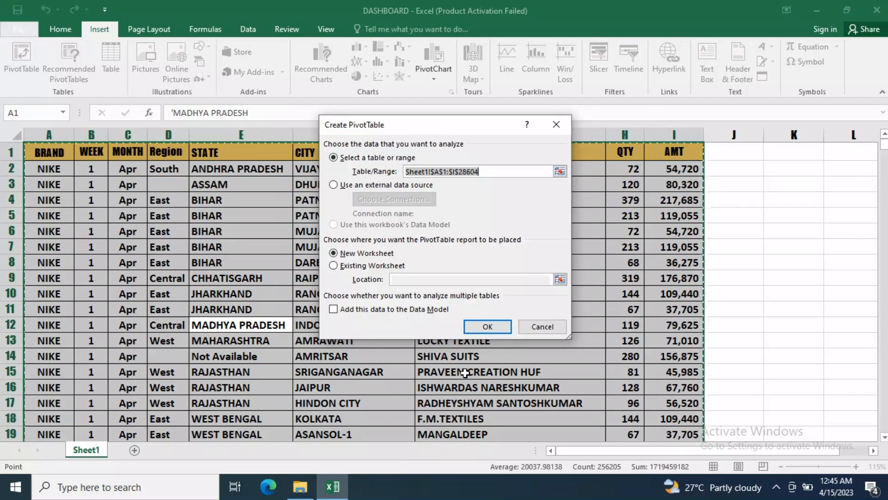
pyautogui.click(359, 265)
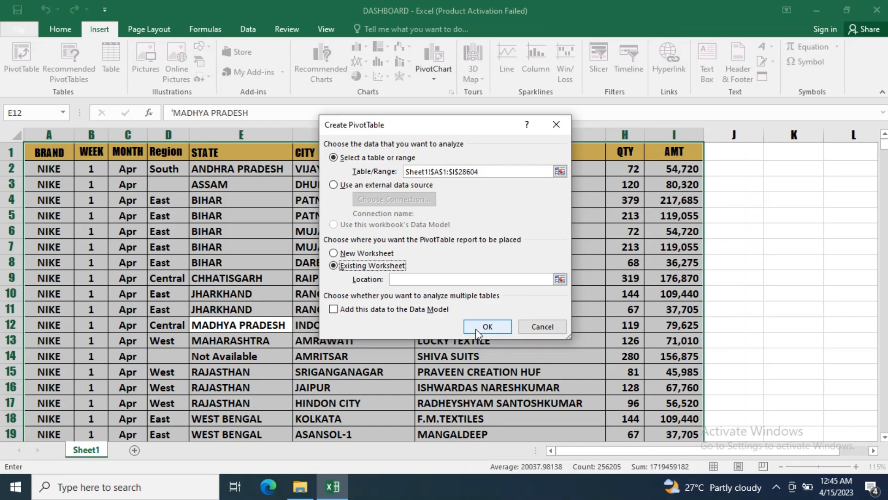
pyautogui.click(348, 254)
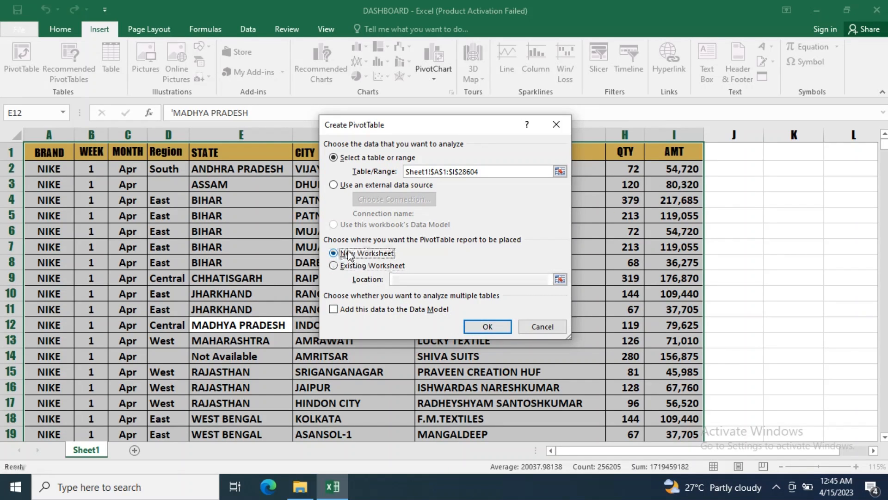
pyautogui.click(484, 322)
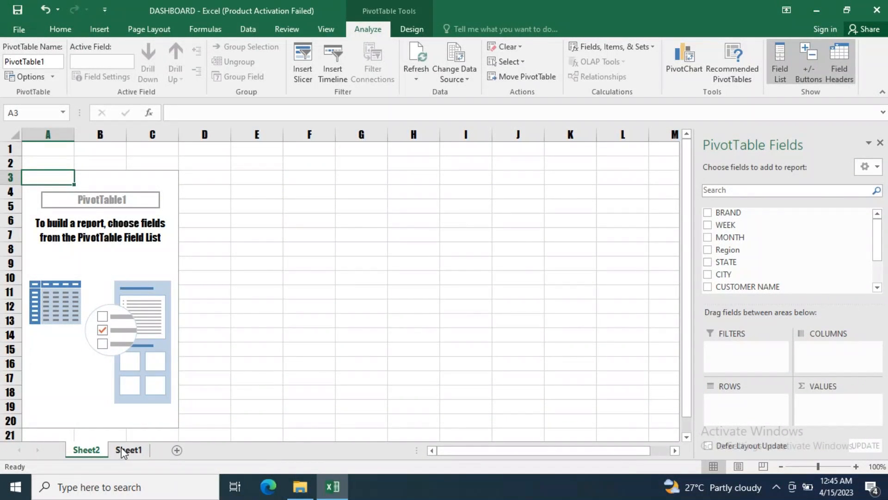
# Compare the source columns on Sheet1 with the fields available for the empty PivotTable on Sheet2.
pyautogui.click(123, 451)
pyautogui.click(86, 450)
pyautogui.click(128, 450)
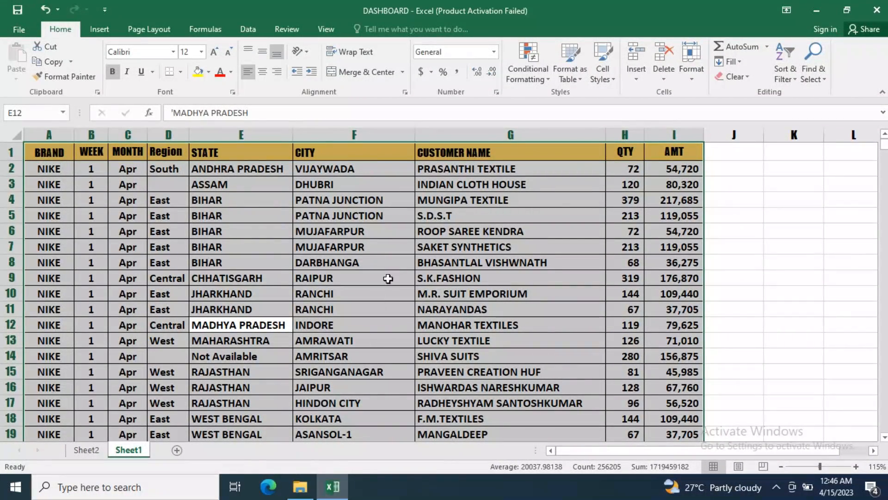
pyautogui.click(93, 454)
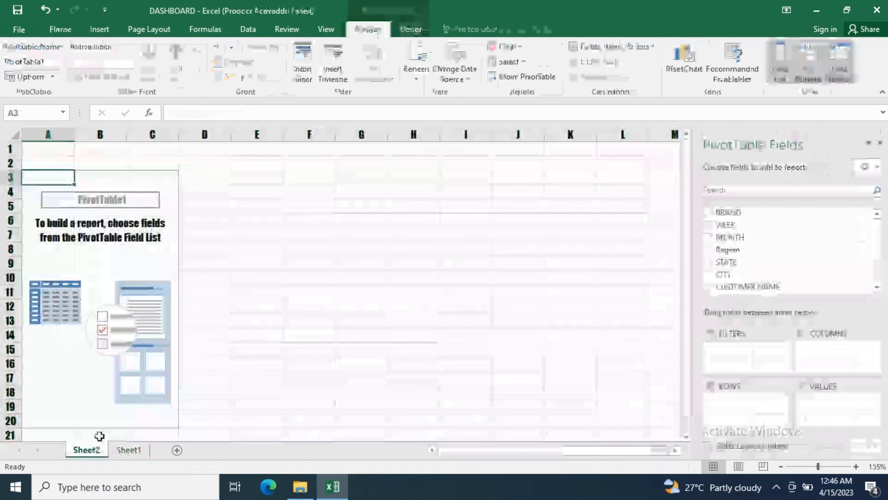
pyautogui.click(133, 275)
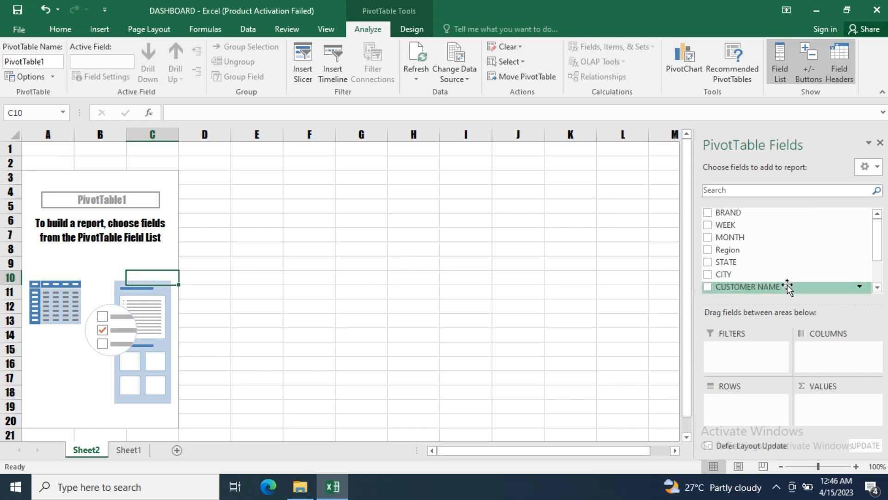
pyautogui.moveTo(877, 237)
pyautogui.mouseDown()
pyautogui.moveTo(879, 261)
pyautogui.moveTo(877, 229)
pyautogui.mouseUp()
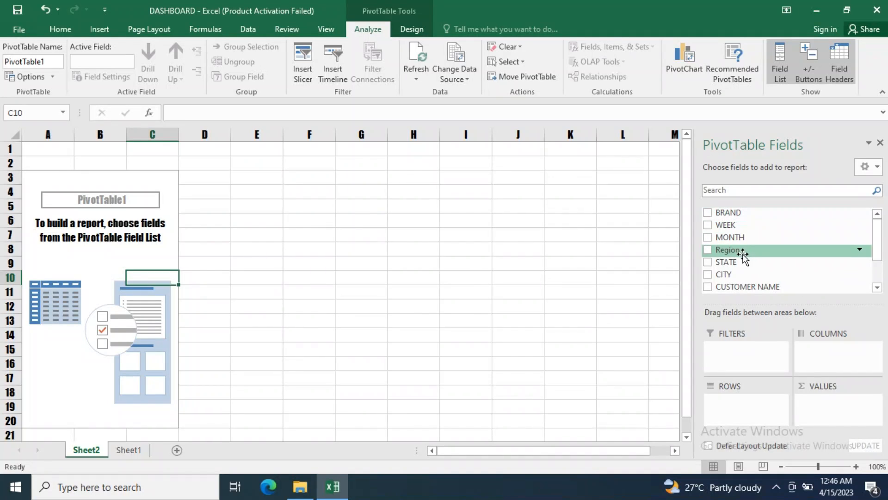
pyautogui.moveTo(879, 246); pyautogui.dragTo(877, 264)
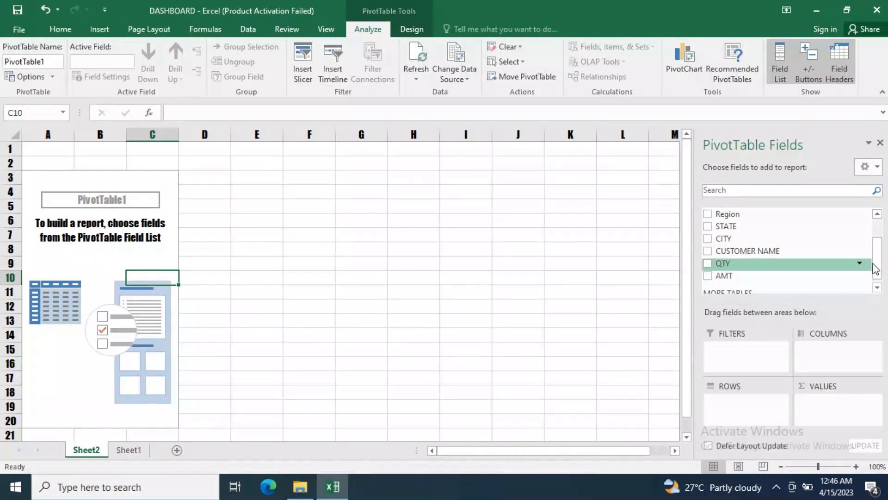
pyautogui.moveTo(876, 268); pyautogui.dragTo(876, 249)
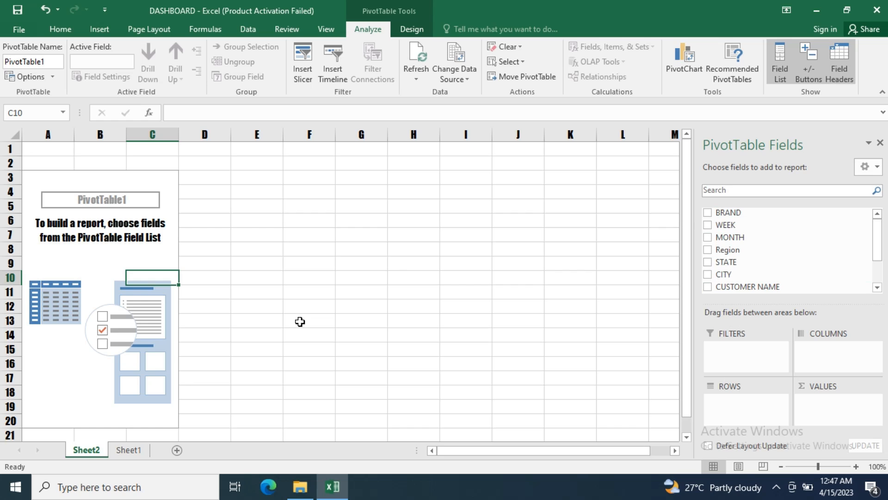
pyautogui.click(129, 451)
pyautogui.click(47, 280)
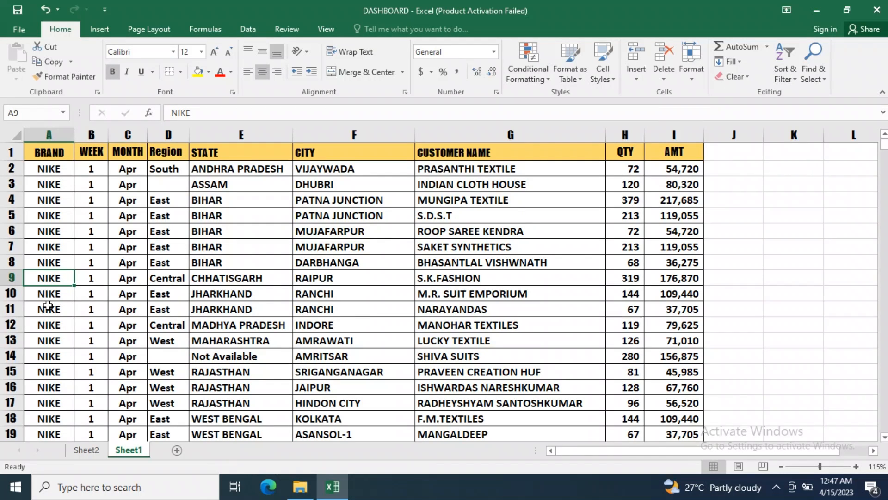
pyautogui.click(87, 450)
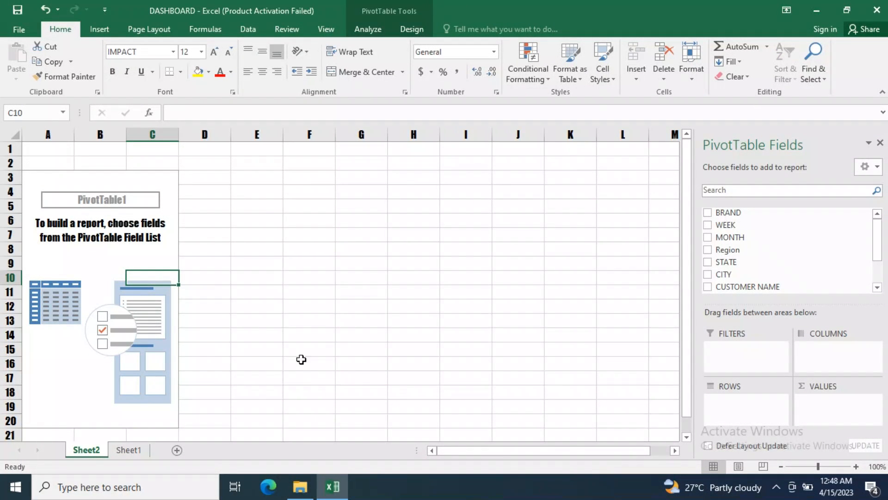
# Try the Fields Section and Areas Section Side-By-Side and Fields Section Only layouts for the PivotTable field list.
pyautogui.click(86, 262)
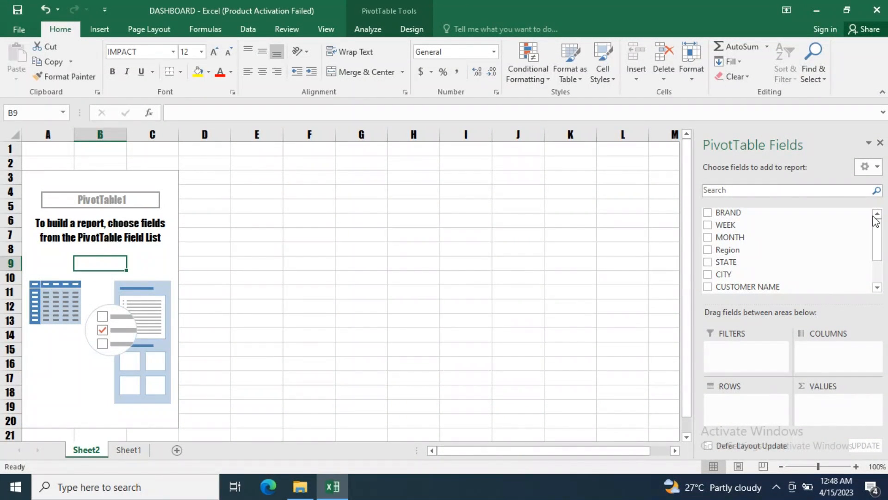
pyautogui.moveTo(876, 223); pyautogui.dragTo(876, 253)
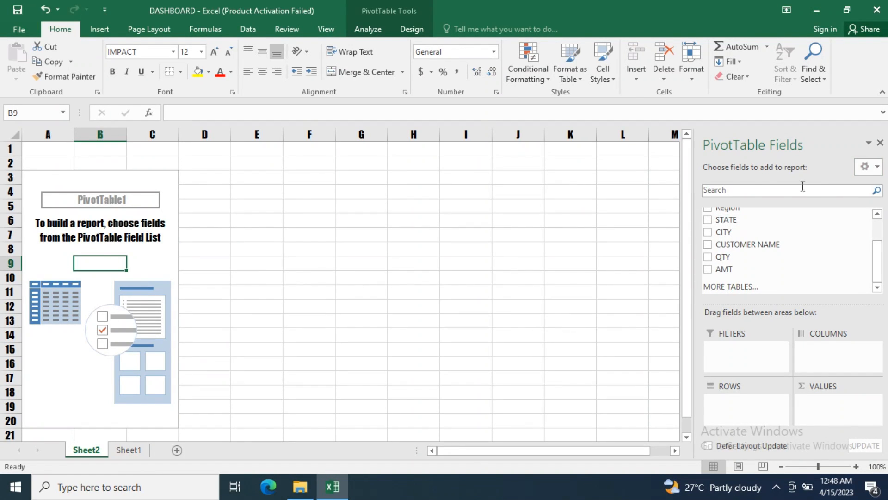
pyautogui.click(878, 171)
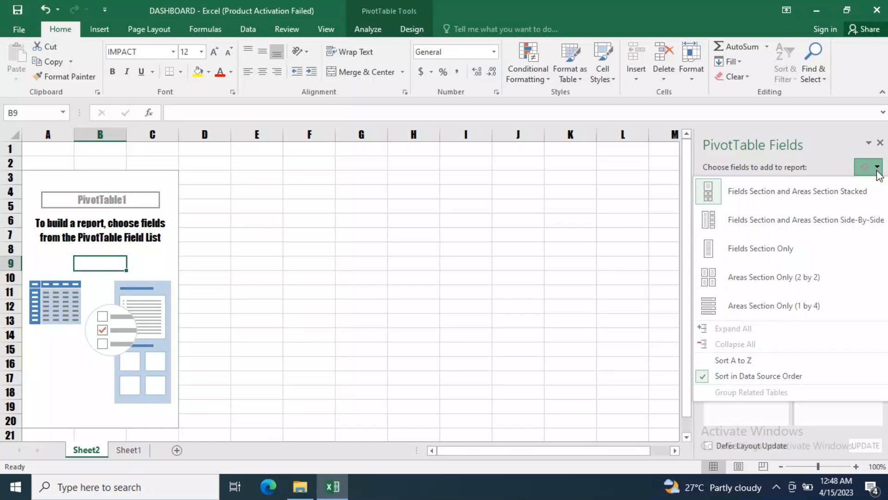
pyautogui.click(845, 162)
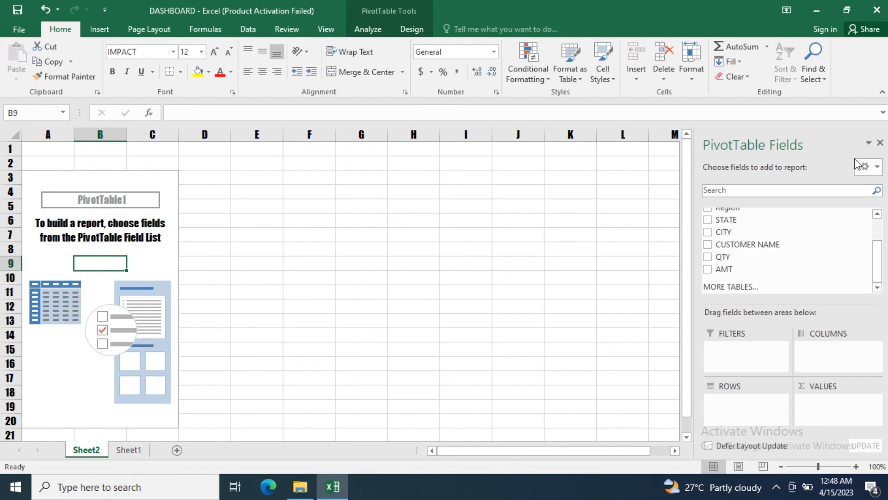
pyautogui.click(878, 167)
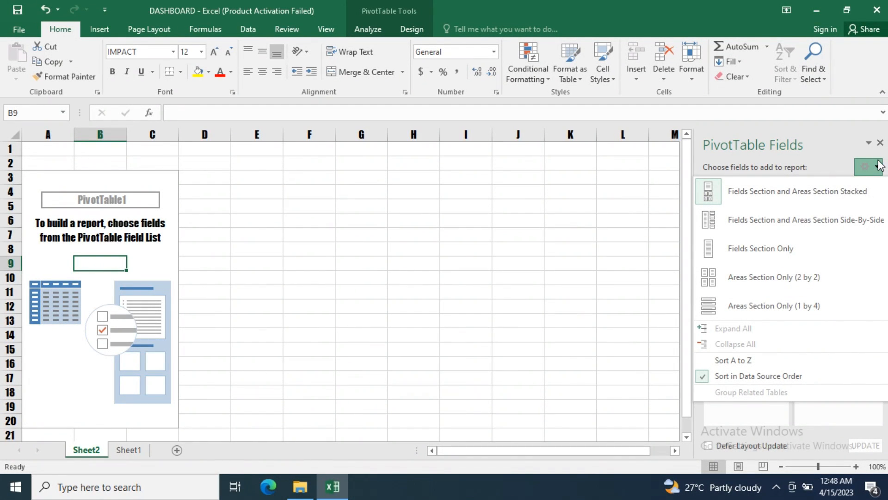
pyautogui.click(804, 218)
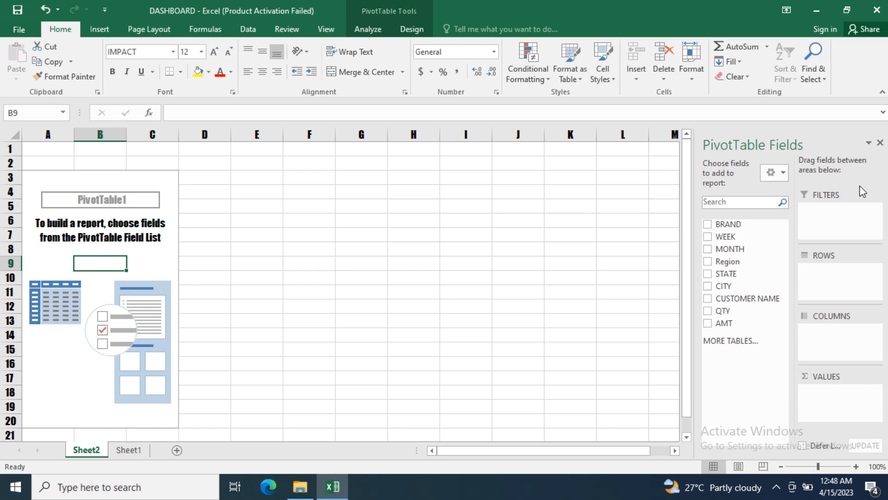
pyautogui.click(781, 172)
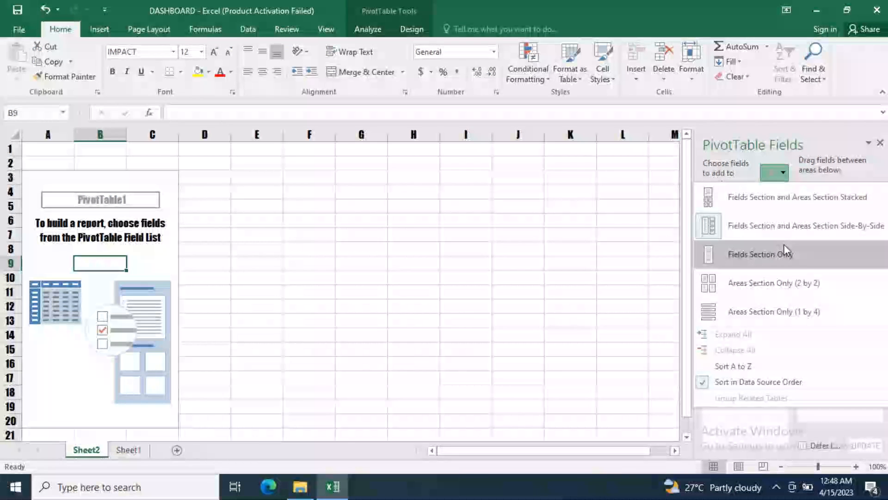
pyautogui.click(782, 254)
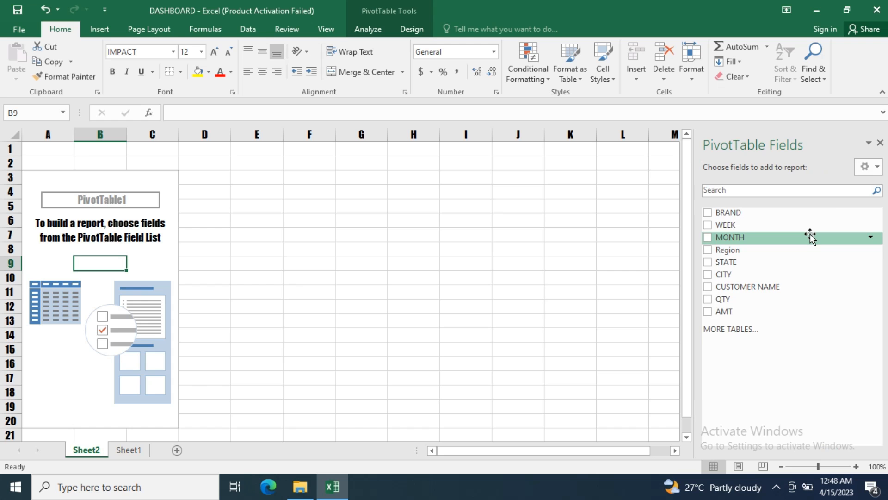
# Try the Areas Section Only layouts (2 by 2 and 1 by 4) and restore Fields Section and Areas Section Stacked.
pyautogui.click(869, 167)
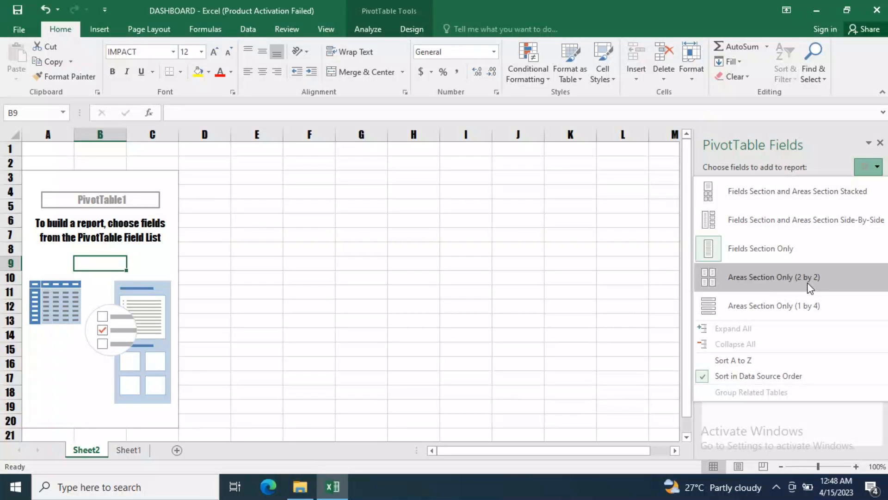
pyautogui.click(810, 278)
pyautogui.click(870, 163)
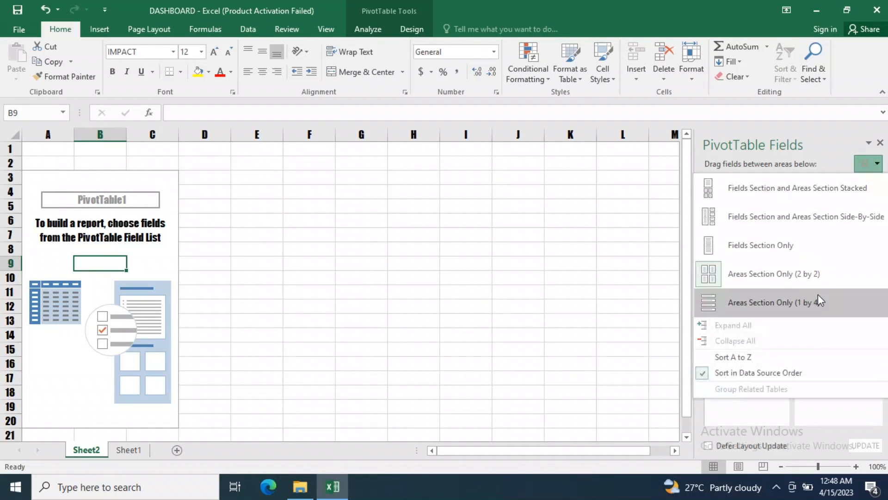
pyautogui.click(817, 306)
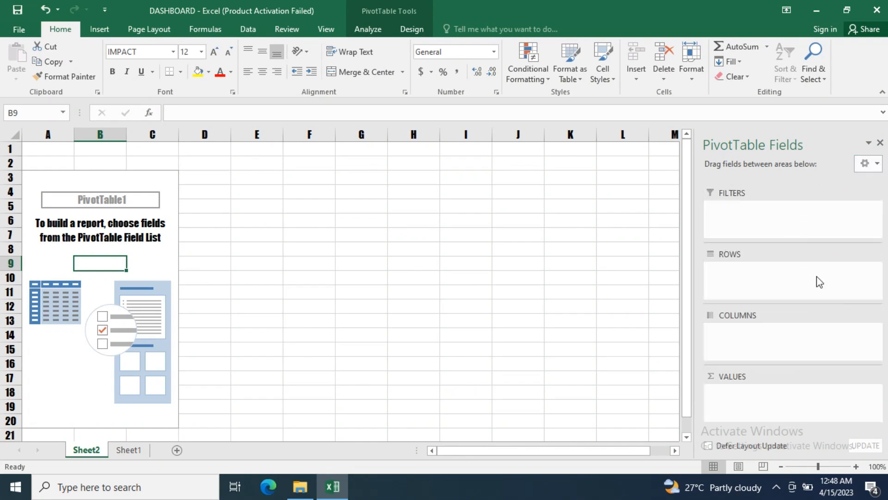
pyautogui.click(877, 165)
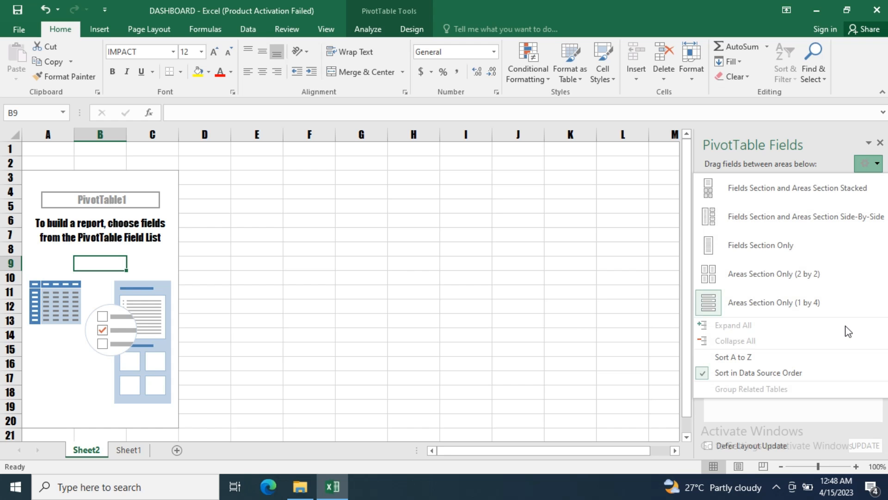
pyautogui.click(783, 187)
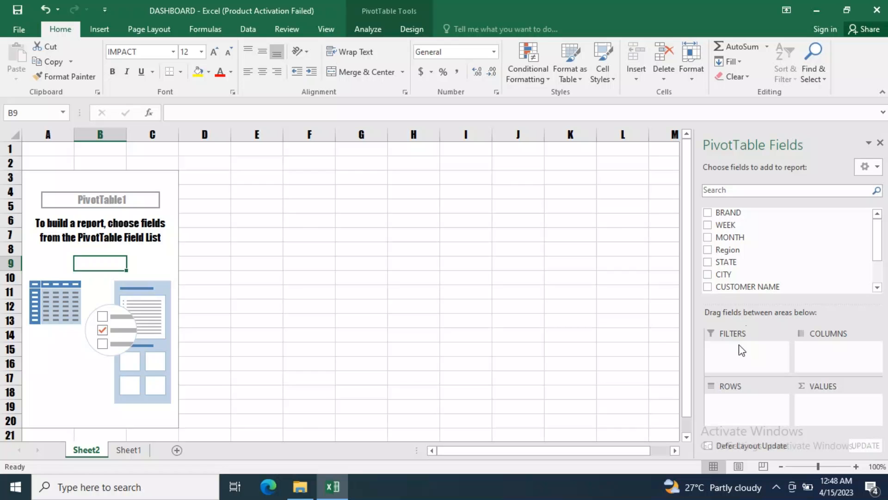
# Compare the field list's availability when cells inside and outside the empty PivotTable are selected.
pyautogui.click(161, 264)
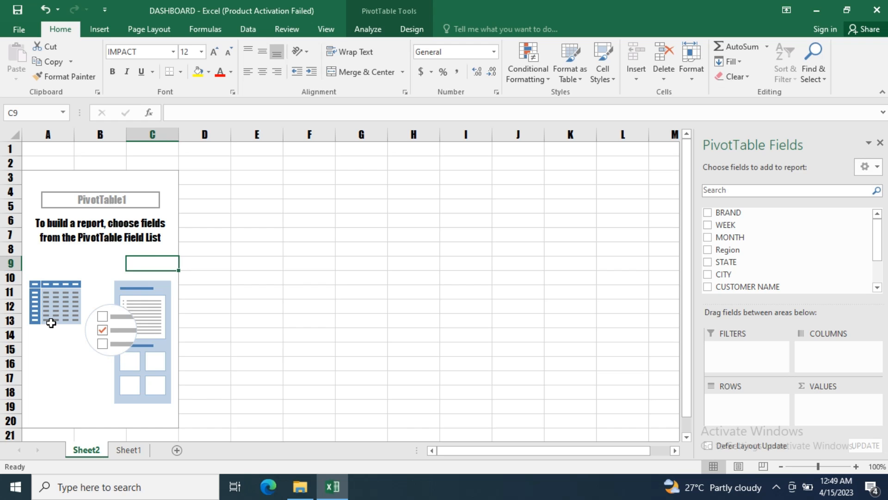
pyautogui.click(427, 307)
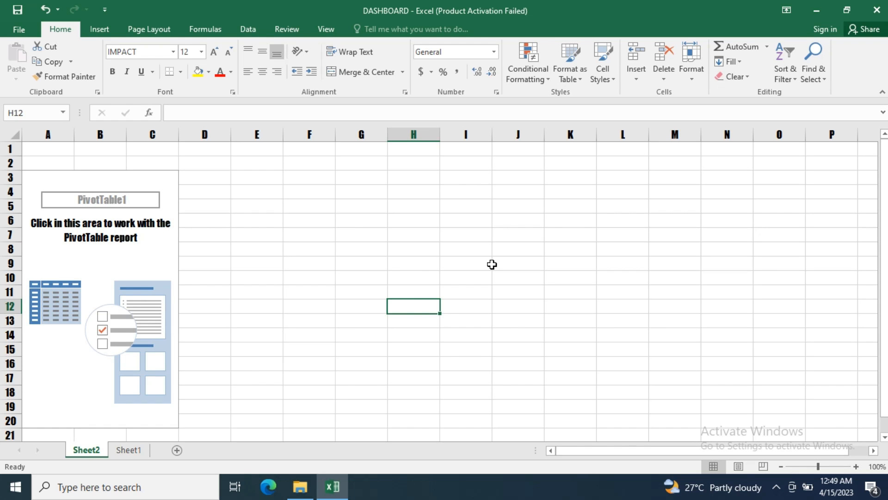
pyautogui.click(139, 262)
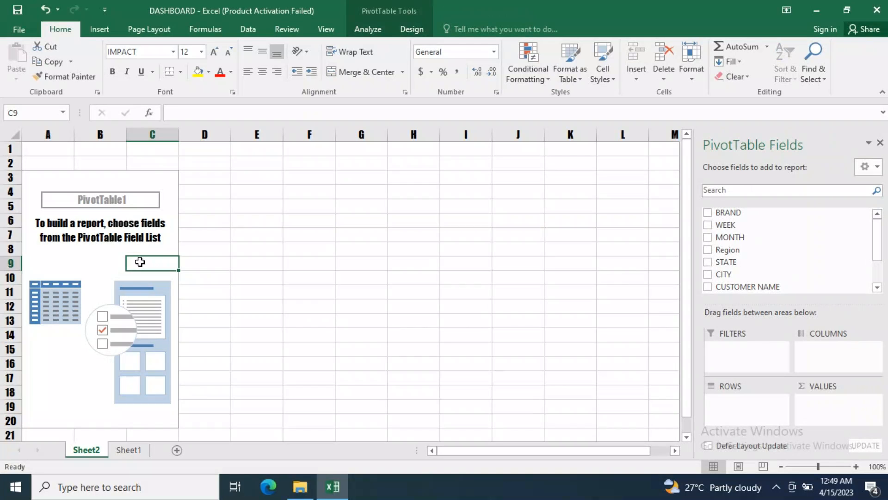
pyautogui.click(437, 268)
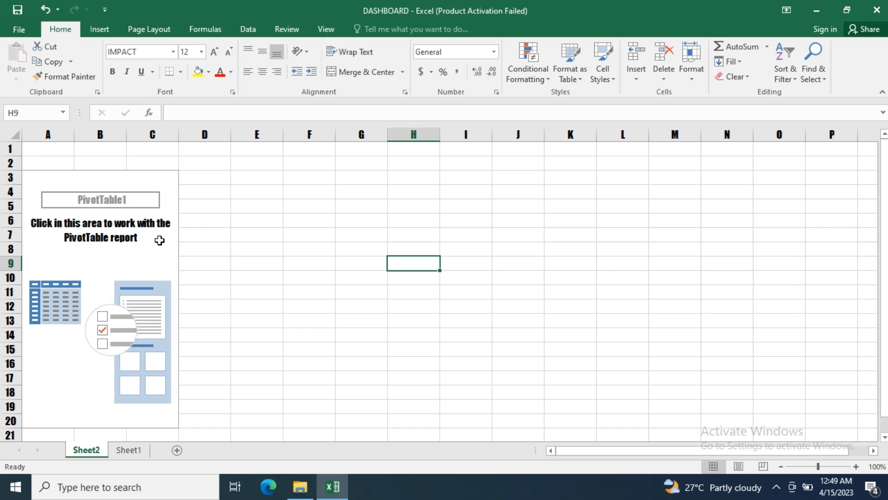
pyautogui.click(62, 385)
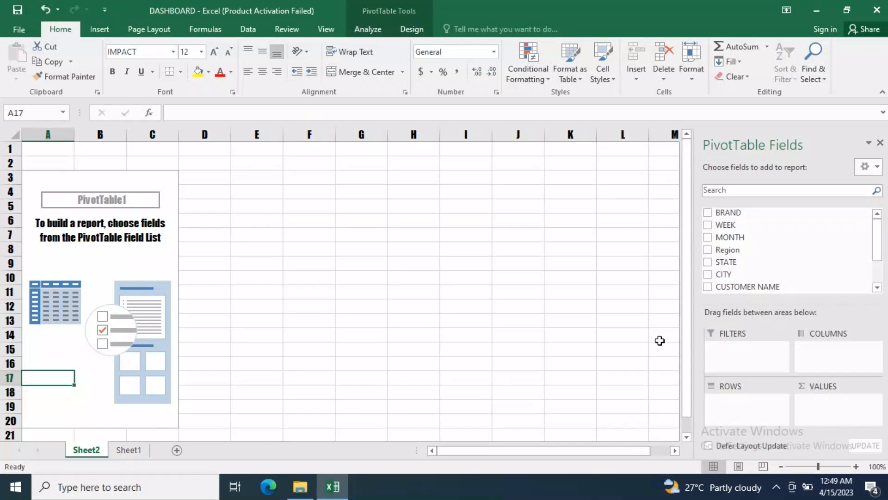
pyautogui.click(505, 307)
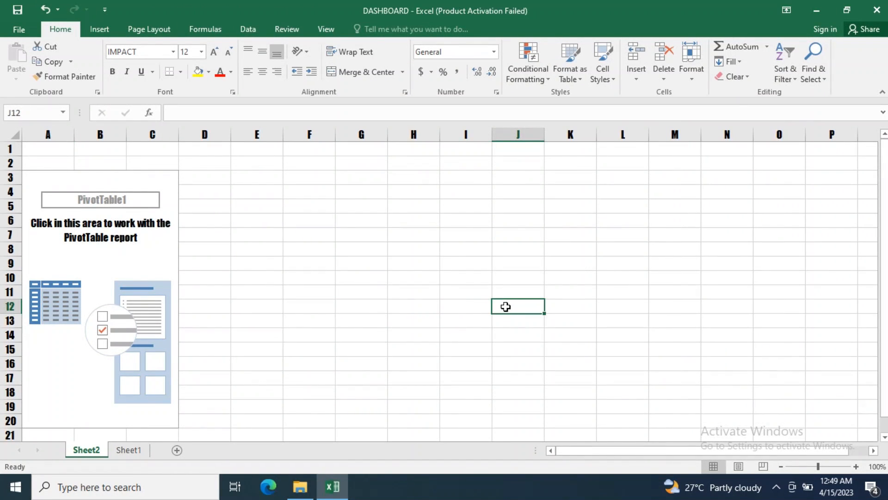
pyautogui.click(76, 379)
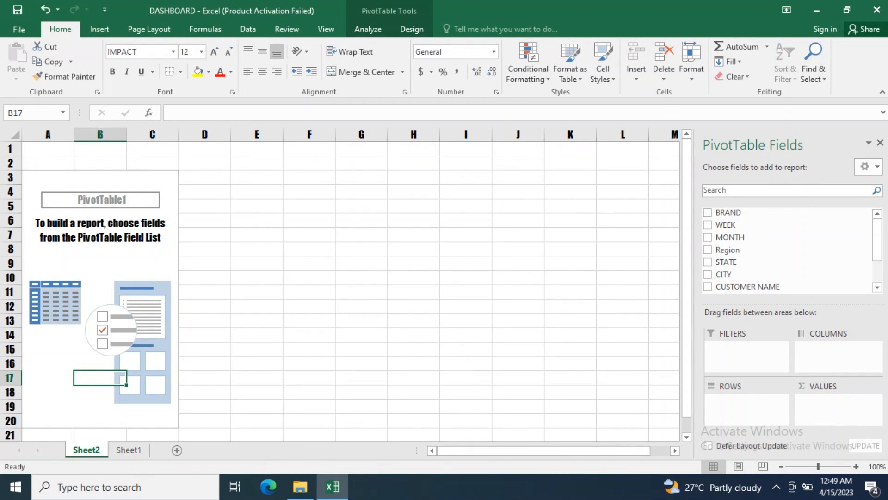
# Close the PivotTable field list, check cells inside and outside the PivotTable, and turn the field list back on.
pyautogui.click(880, 142)
pyautogui.click(603, 273)
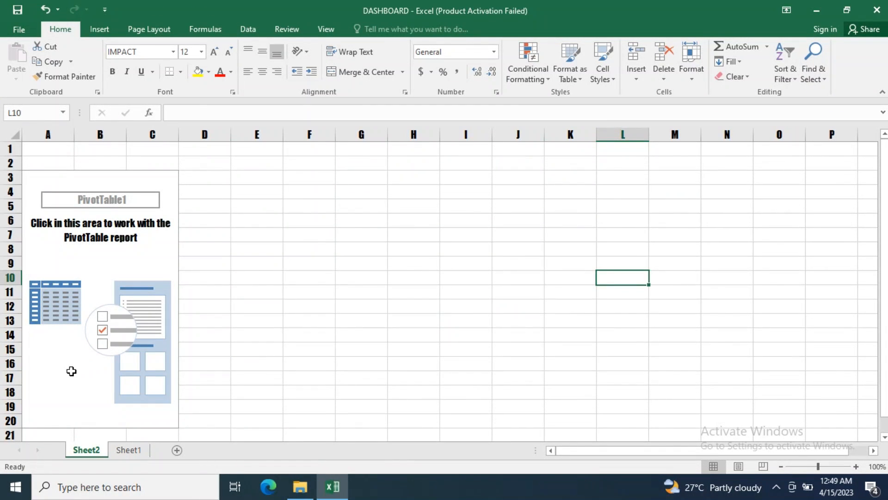
pyautogui.click(68, 376)
pyautogui.click(481, 347)
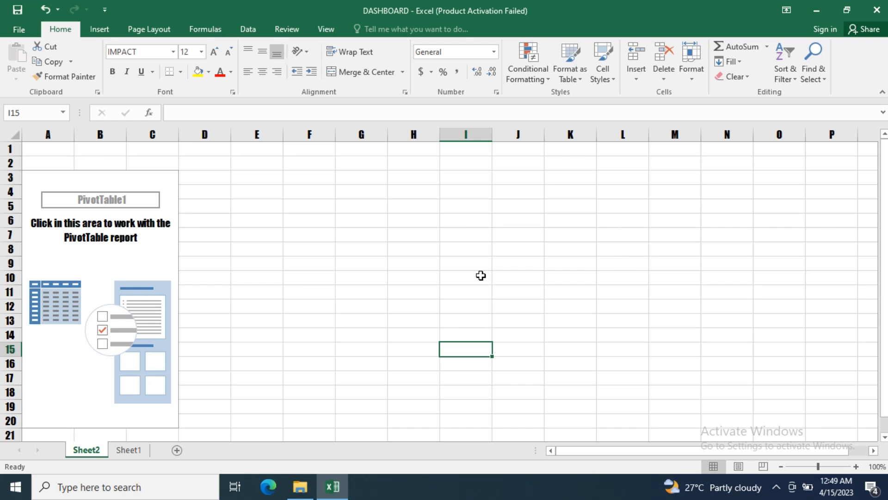
pyautogui.click(76, 386)
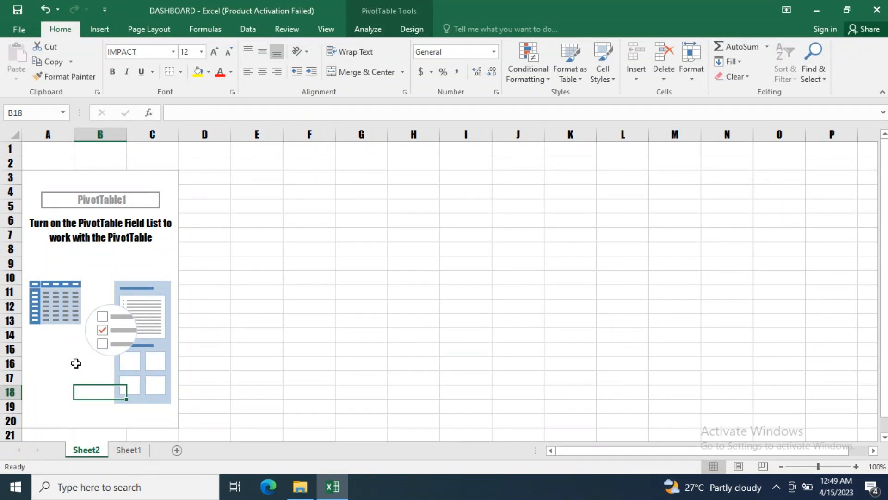
pyautogui.click(372, 34)
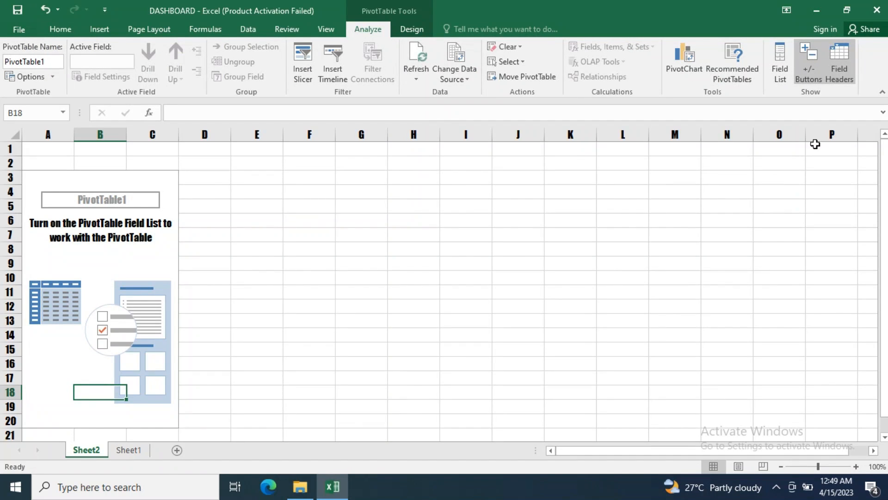
pyautogui.click(777, 80)
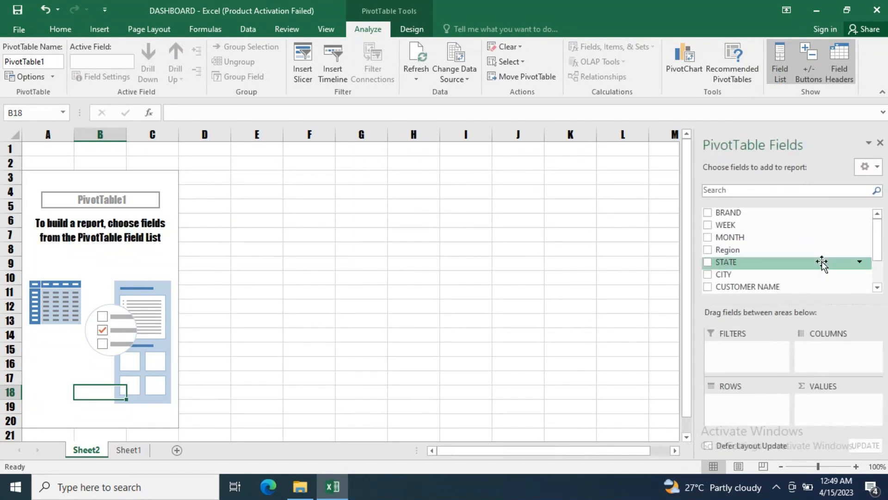
# Hide and redisplay the PivotTable field list twice more, checking it against cells inside and outside the PivotTable.
pyautogui.click(880, 142)
pyautogui.click(780, 63)
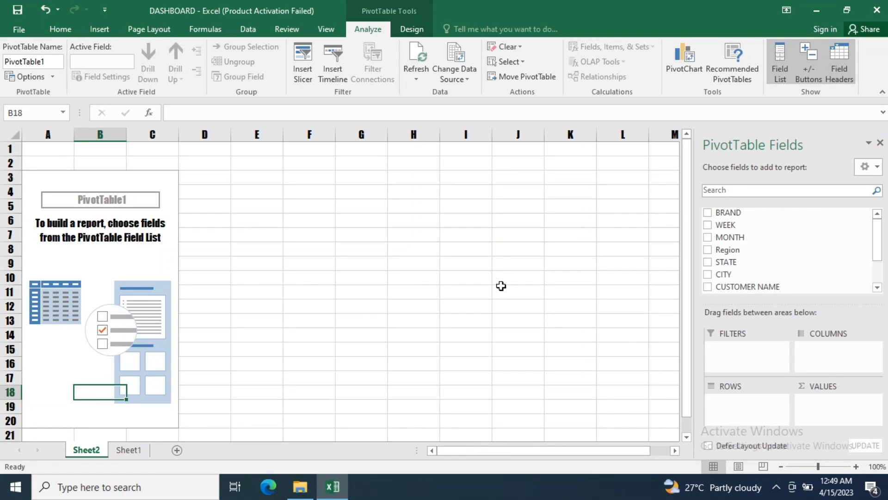
pyautogui.click(434, 265)
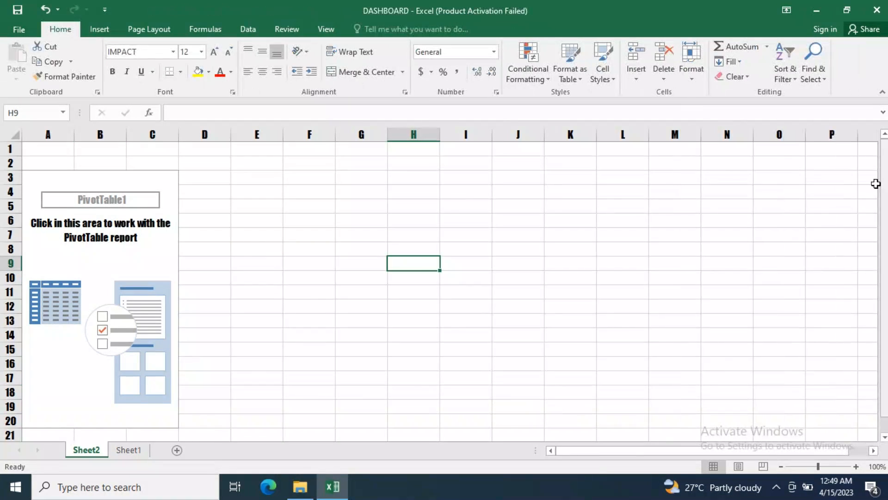
pyautogui.click(175, 266)
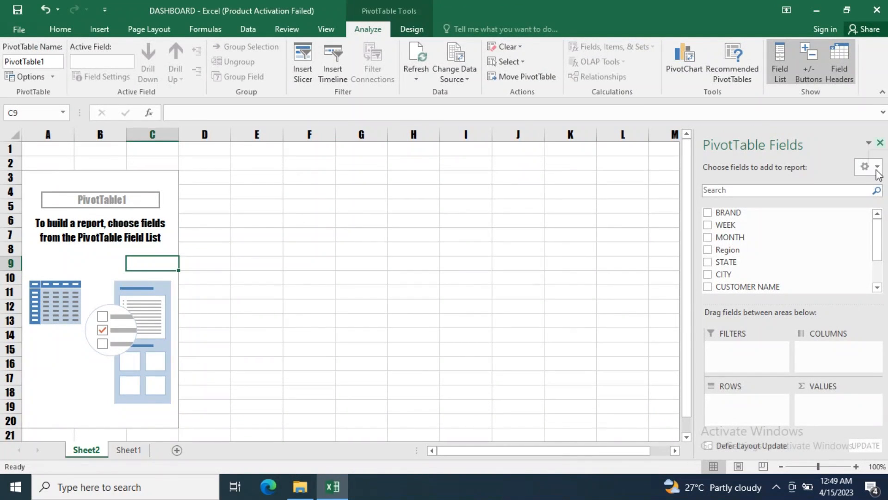
pyautogui.click(880, 142)
pyautogui.click(782, 62)
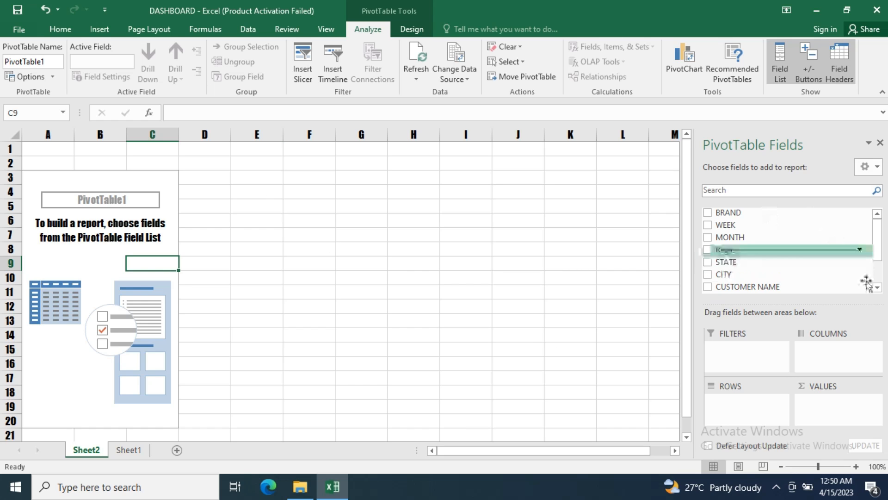
# Review the BRAND column on Sheet1 and add BRAND as the row field of the PivotTable on Sheet2.
pyautogui.moveTo(878, 238); pyautogui.dragTo(878, 221)
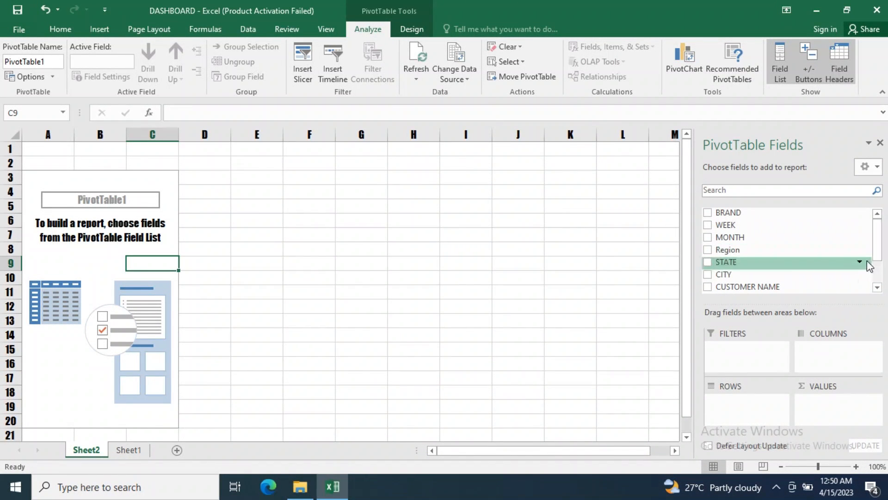
pyautogui.click(129, 449)
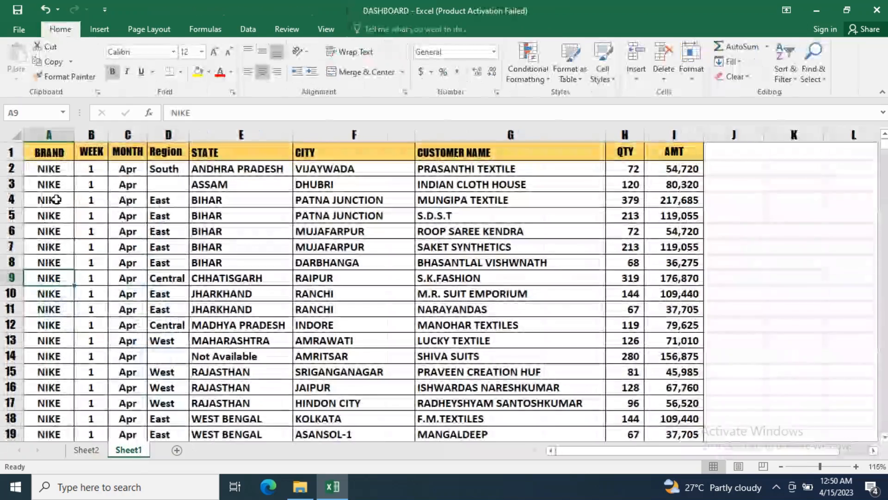
pyautogui.click(56, 135)
pyautogui.scroll(-20, 63, 286)
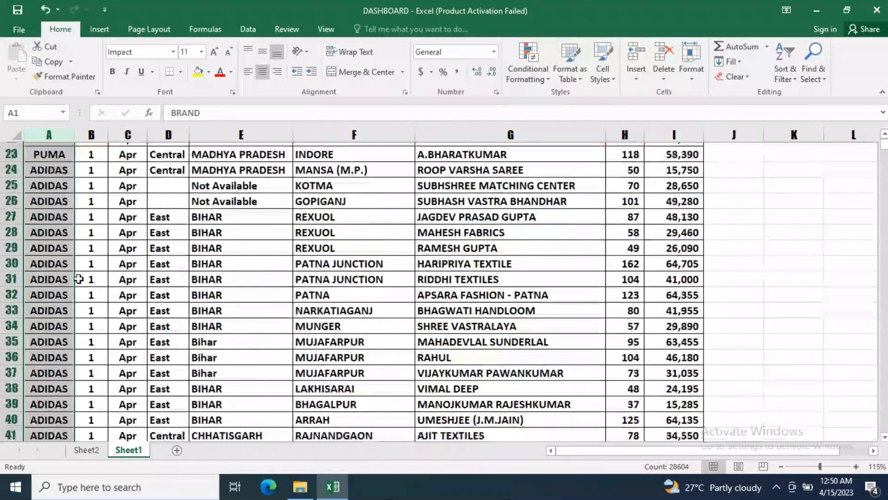
pyautogui.moveTo(883, 147); pyautogui.dragTo(838, 138)
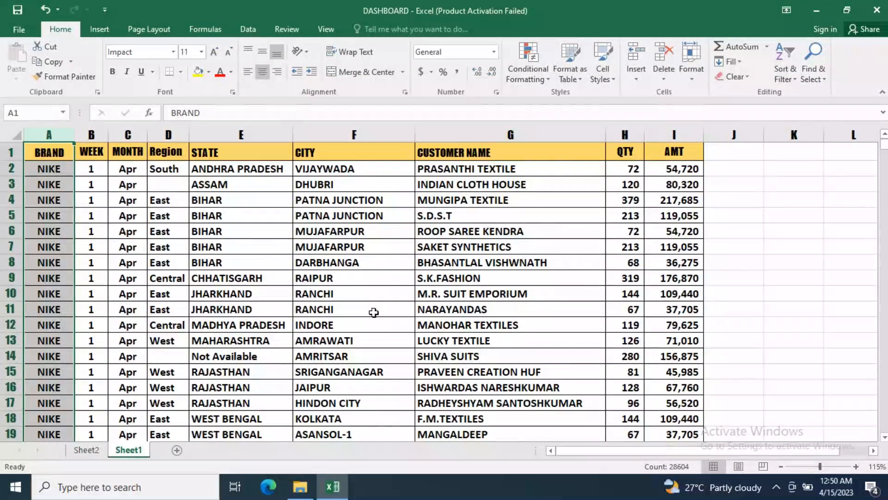
pyautogui.click(87, 450)
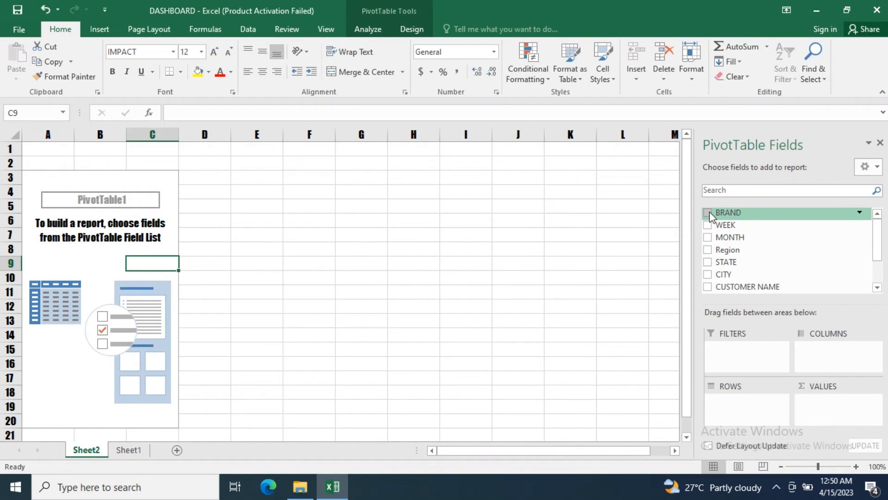
pyautogui.moveTo(723, 215); pyautogui.dragTo(754, 407)
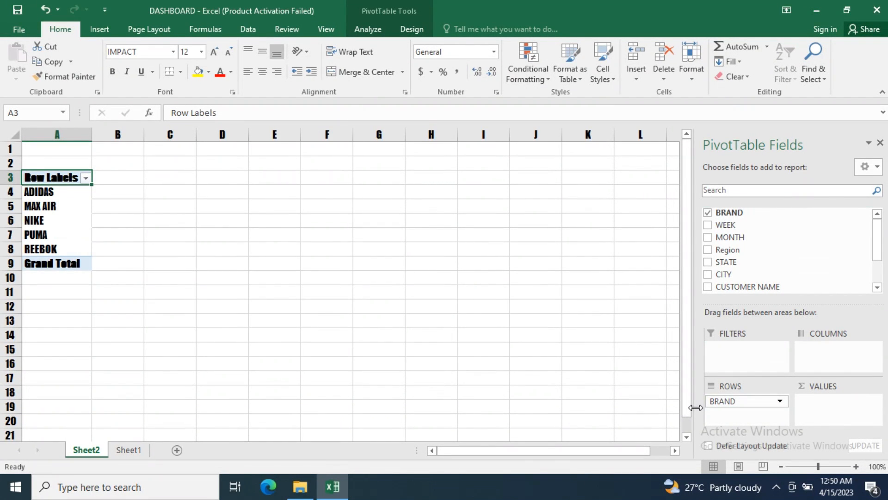
# Add the QTY field to the PivotTable's values area.
pyautogui.moveTo(734, 402)
pyautogui.mouseDown()
pyautogui.moveTo(828, 361)
pyautogui.moveTo(750, 419)
pyautogui.moveTo(739, 414)
pyautogui.mouseUp()
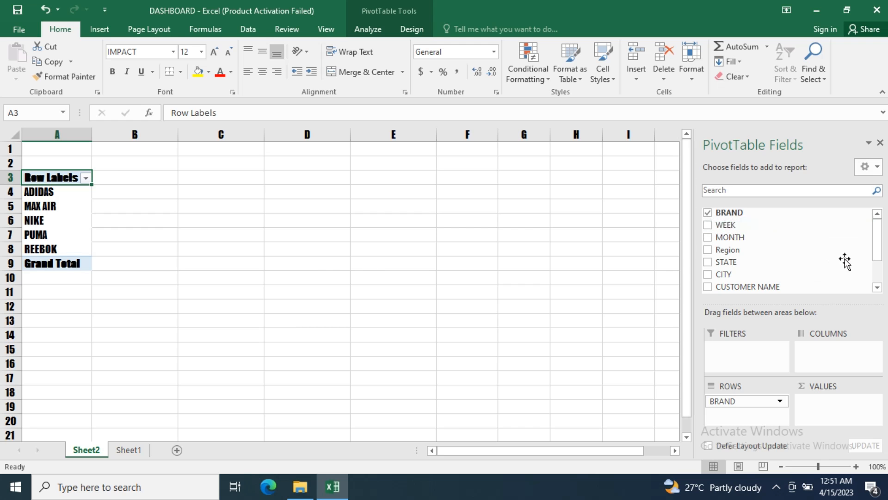
pyautogui.moveTo(877, 245); pyautogui.dragTo(880, 266)
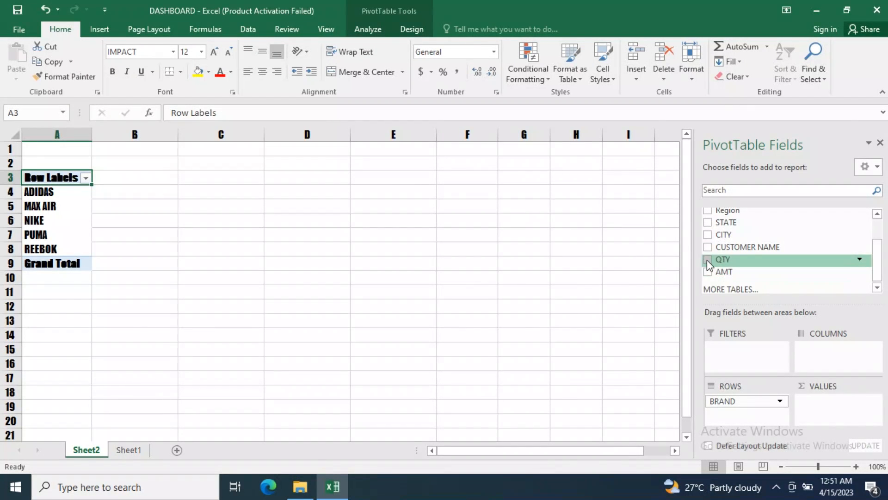
pyautogui.moveTo(725, 261); pyautogui.dragTo(845, 409)
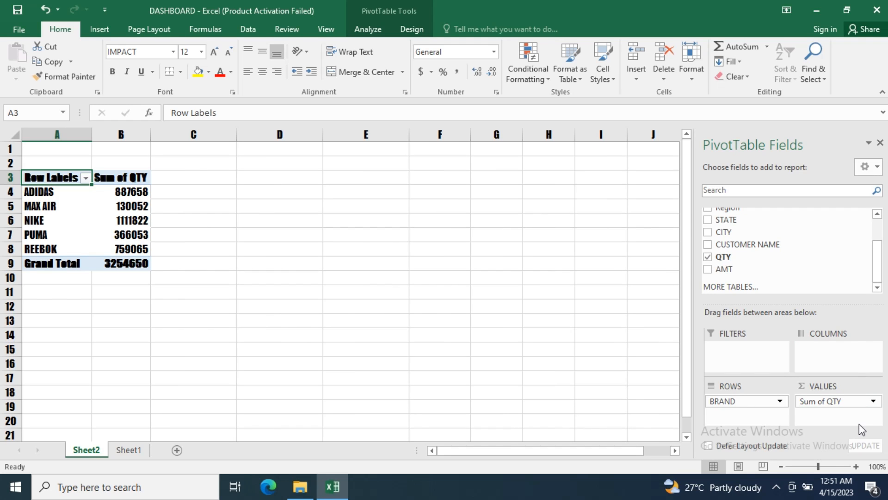
# Switch the QTY value field's calculation from Sum to Count in the value field settings.
pyautogui.click(836, 403)
pyautogui.click(828, 388)
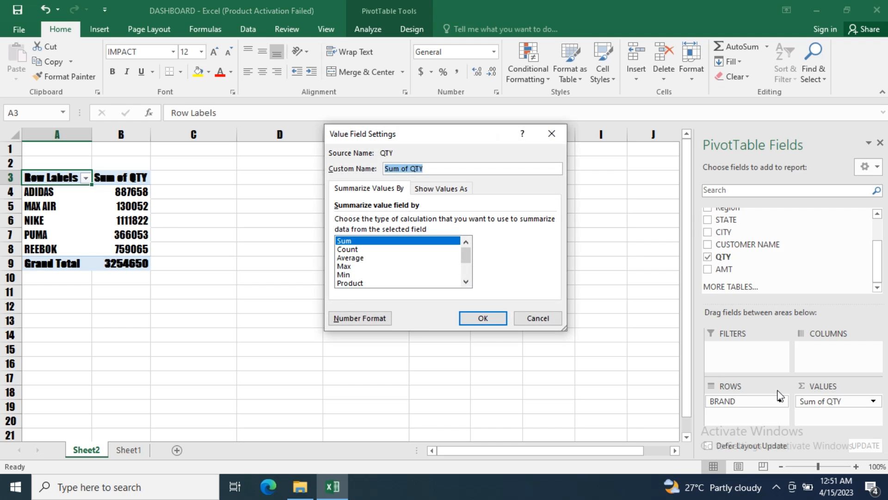
pyautogui.click(349, 252)
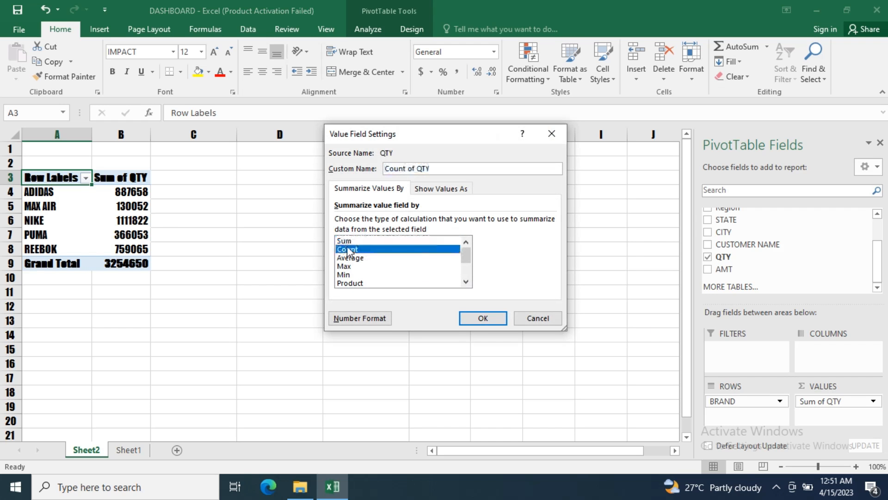
pyautogui.click(477, 319)
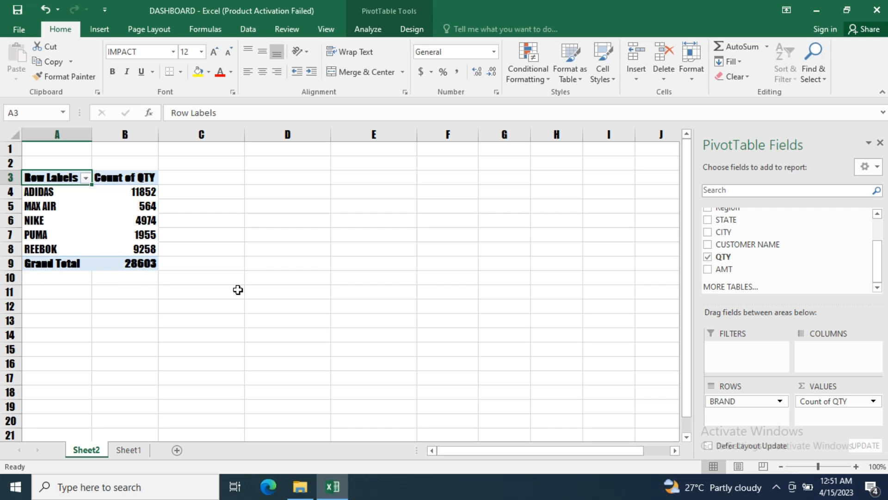
# Remove Count of QTY from the PivotTable and add QTY back to the values area with its default calculation.
pyautogui.click(828, 401)
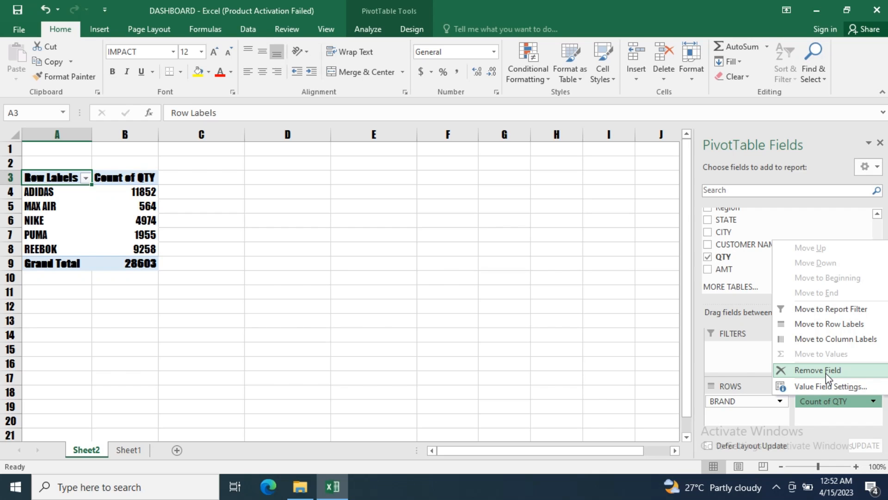
pyautogui.click(825, 372)
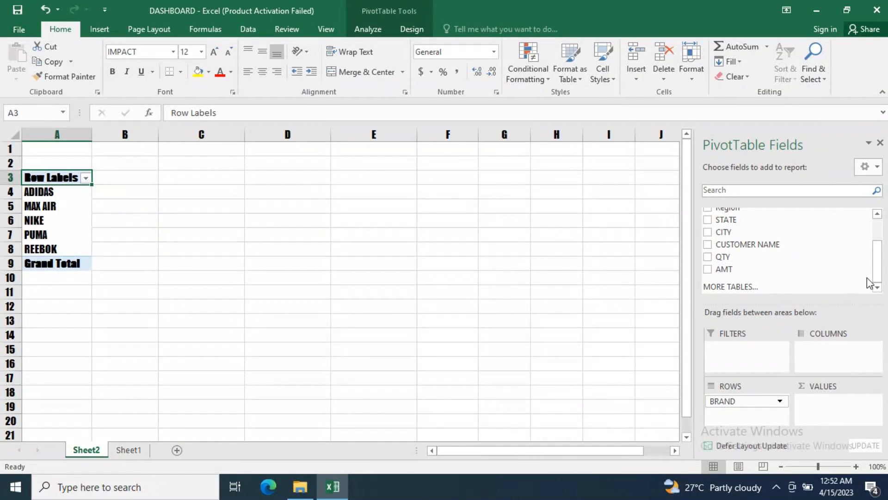
pyautogui.moveTo(880, 267)
pyautogui.mouseDown()
pyautogui.moveTo(880, 241)
pyautogui.moveTo(880, 258)
pyautogui.mouseUp()
pyautogui.moveTo(721, 257); pyautogui.dragTo(828, 413)
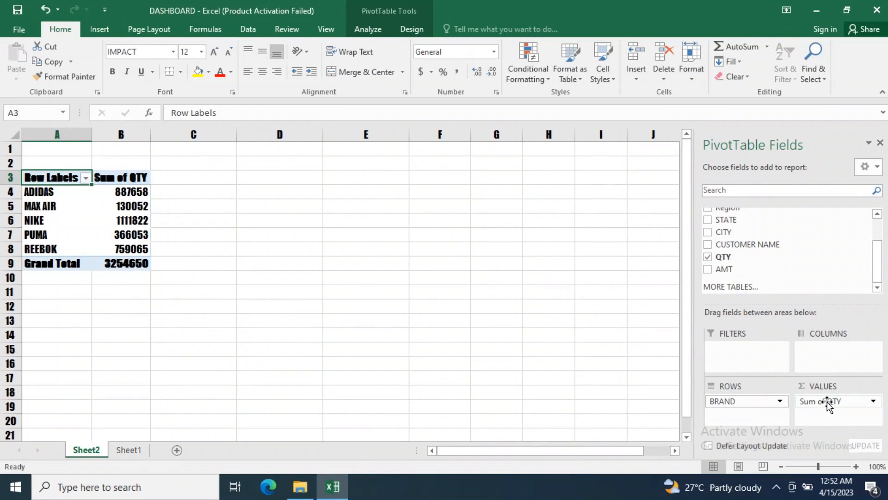
# Take Sum of QTY out of the values area and put QTY back in as a value field.
pyautogui.click(827, 402)
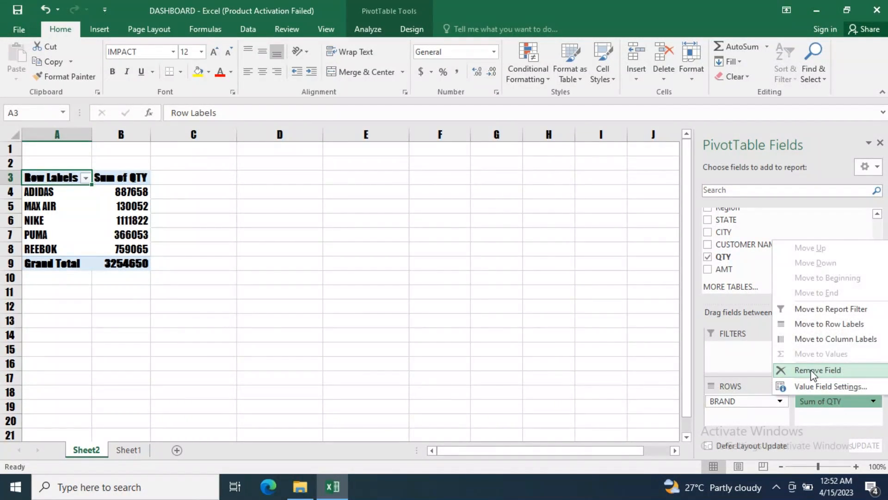
pyautogui.click(819, 430)
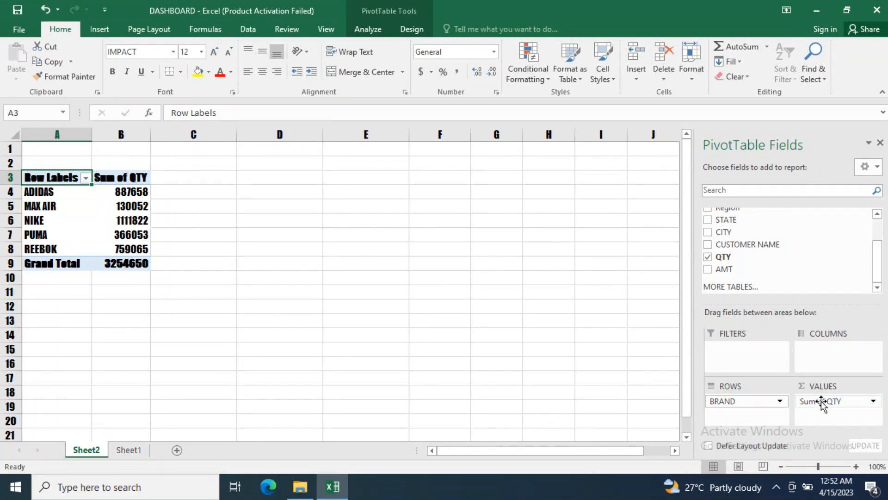
pyautogui.moveTo(822, 401); pyautogui.dragTo(814, 243)
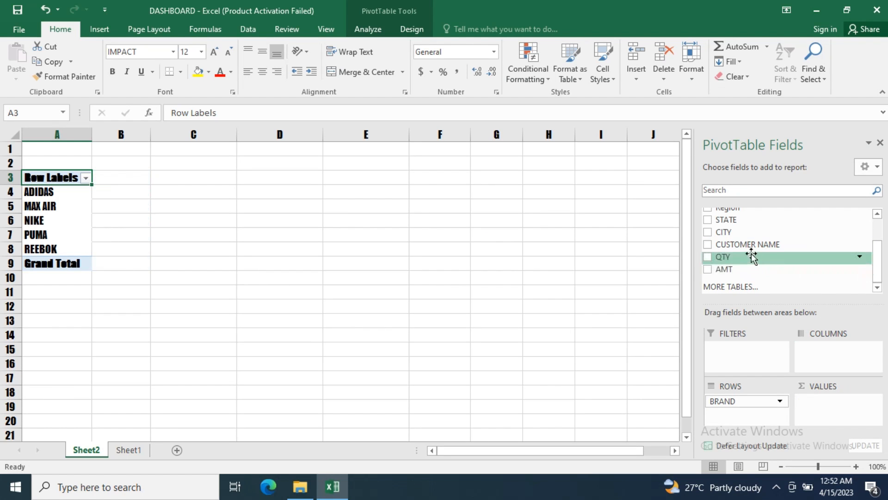
pyautogui.moveTo(726, 256); pyautogui.dragTo(826, 410)
# Set the QTY value field to be summarised by Average.
pyautogui.click(834, 399)
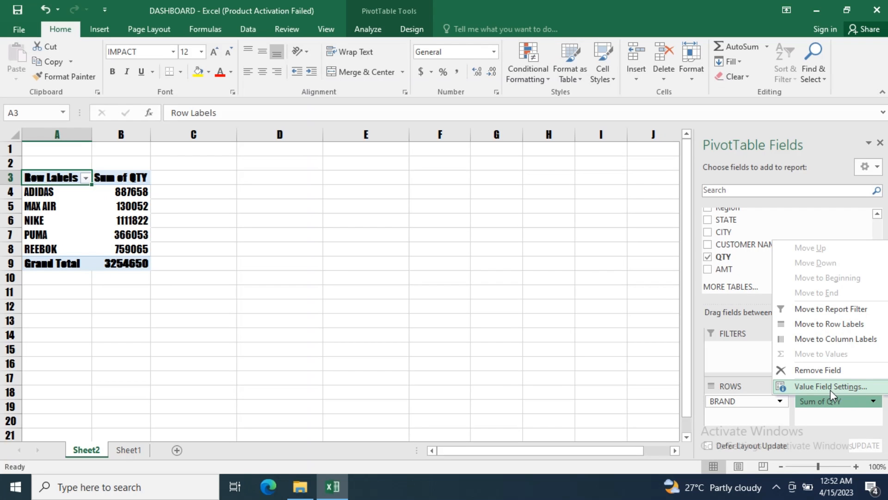
pyautogui.click(830, 389)
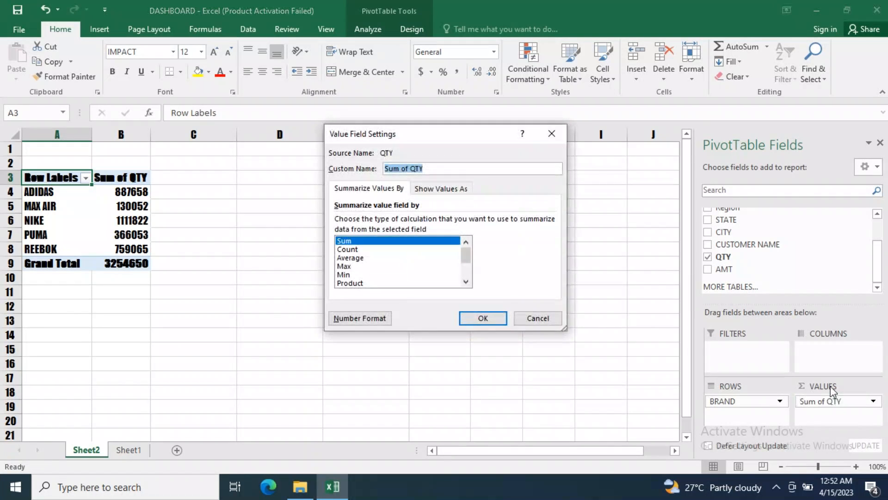
pyautogui.click(350, 258)
pyautogui.click(481, 318)
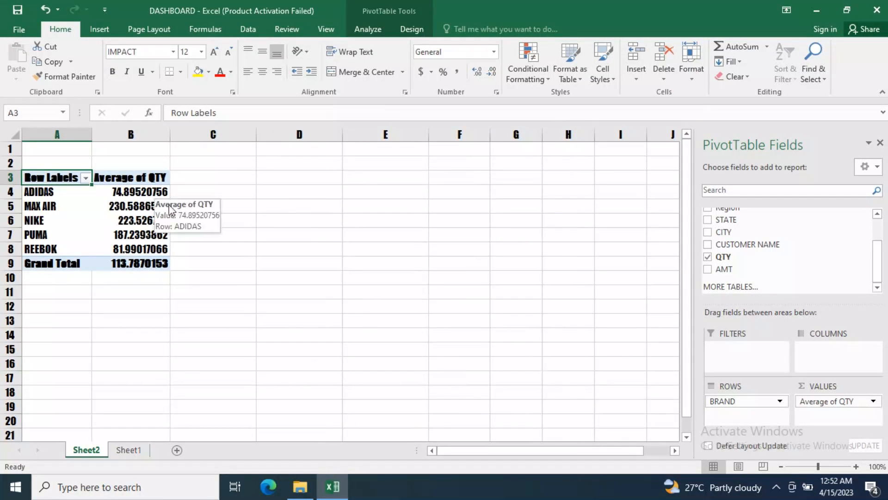
# Summarise the QTY value field by Max and check the value for NIKE.
pyautogui.click(815, 398)
pyautogui.click(826, 387)
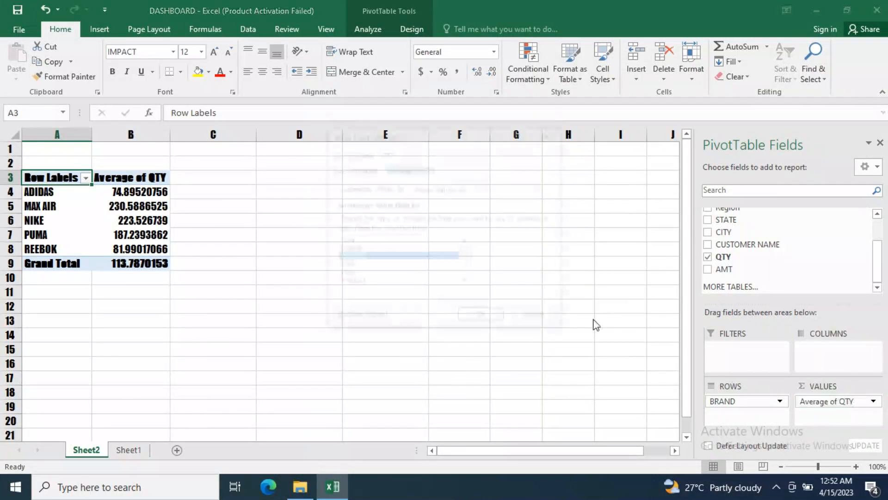
pyautogui.click(348, 266)
pyautogui.click(481, 317)
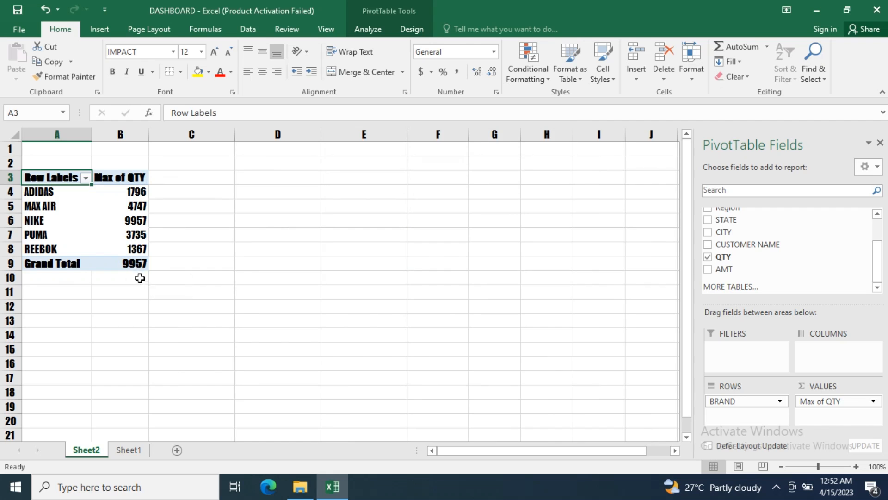
pyautogui.click(131, 221)
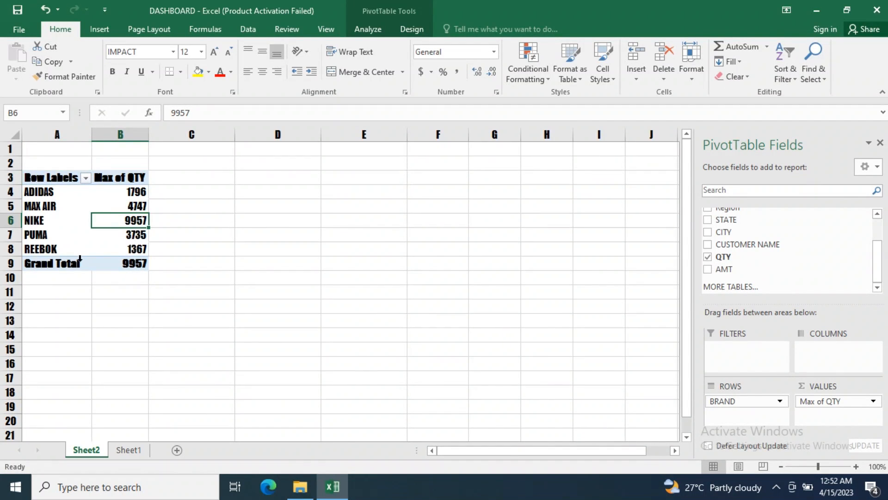
# Change the calculation of the QTY value field to Min.
pyautogui.click(837, 401)
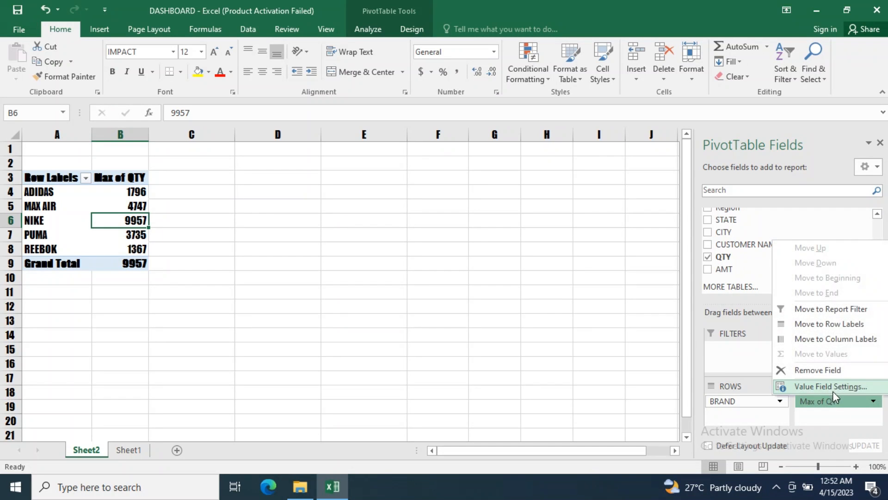
pyautogui.click(834, 388)
pyautogui.click(343, 275)
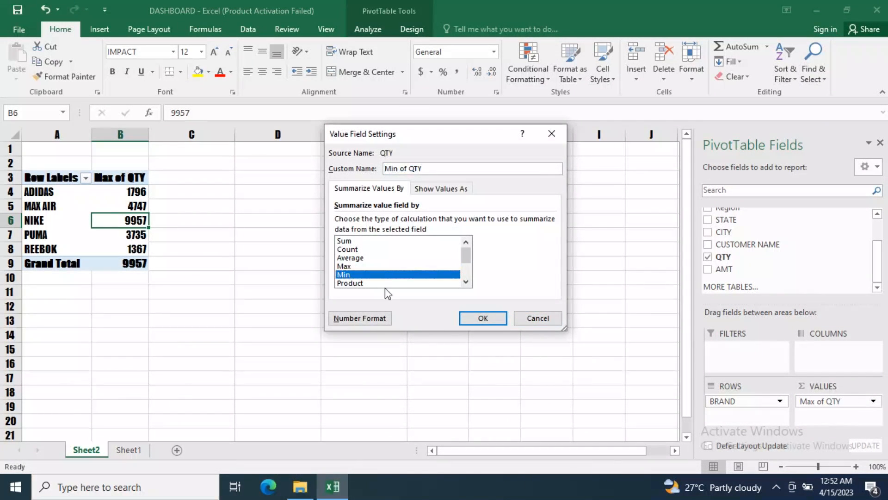
pyautogui.click(481, 317)
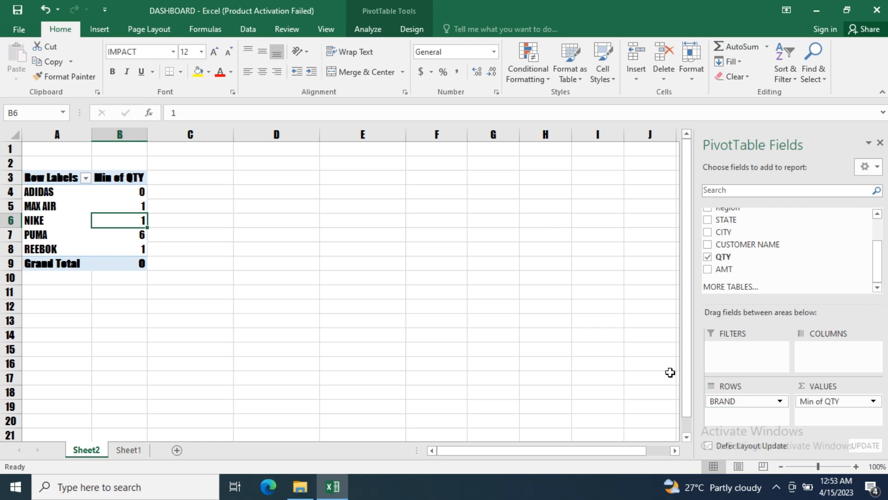
# Set the QTY value field's calculation back to Count.
pyautogui.click(833, 400)
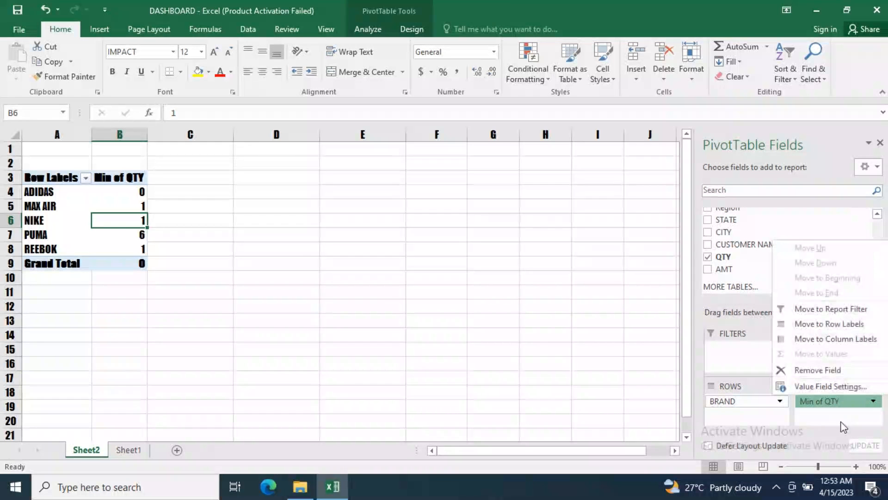
pyautogui.click(831, 387)
pyautogui.click(343, 250)
pyautogui.click(483, 321)
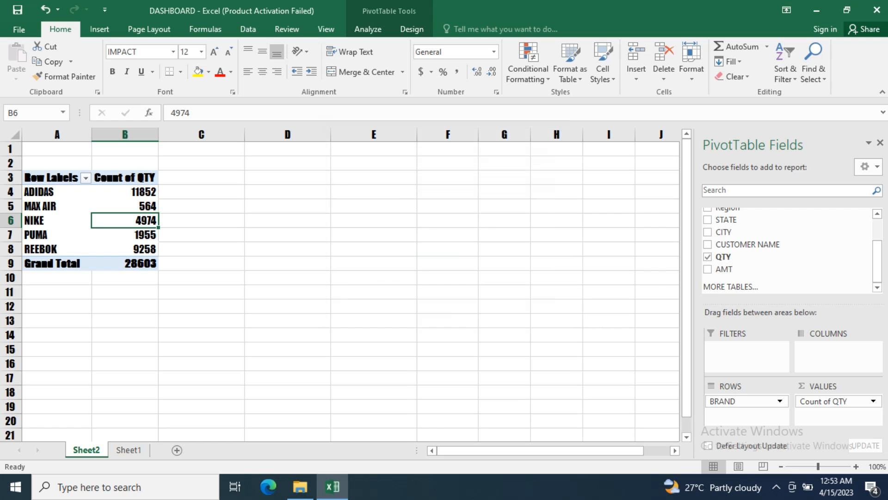
# Add Region as the PivotTable's column field and review the QTY counts by region for the brands.
pyautogui.moveTo(878, 256); pyautogui.dragTo(879, 218)
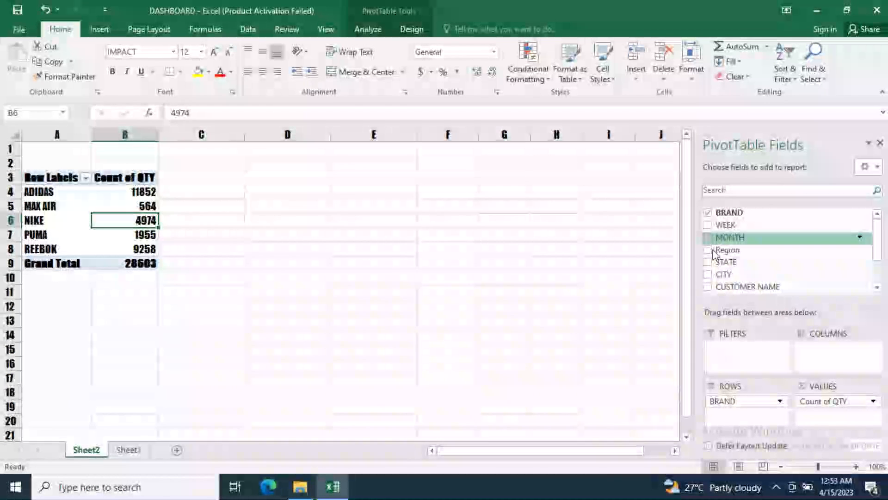
pyautogui.moveTo(730, 250); pyautogui.dragTo(839, 355)
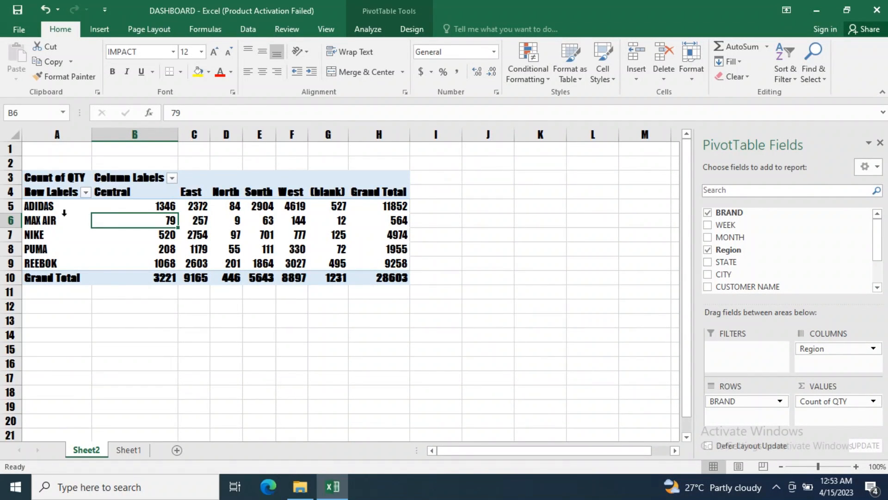
pyautogui.click(40, 207)
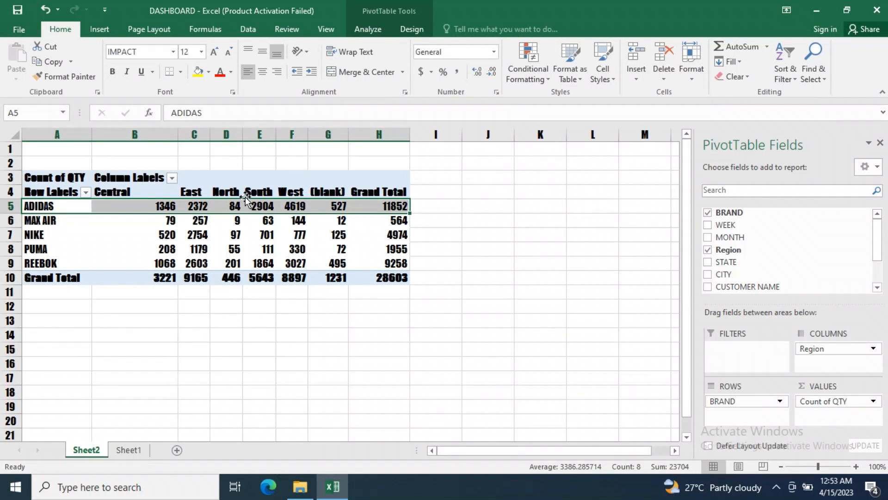
pyautogui.moveTo(322, 206)
pyautogui.click(62, 213)
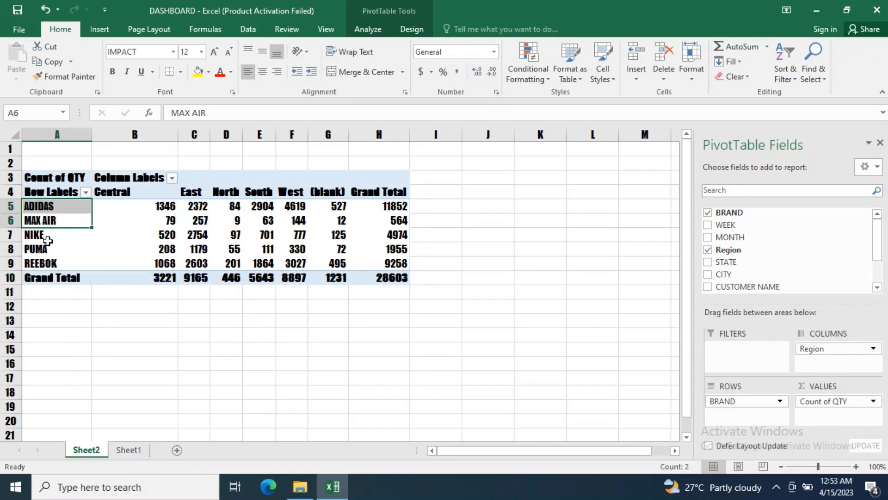
pyautogui.click(47, 236)
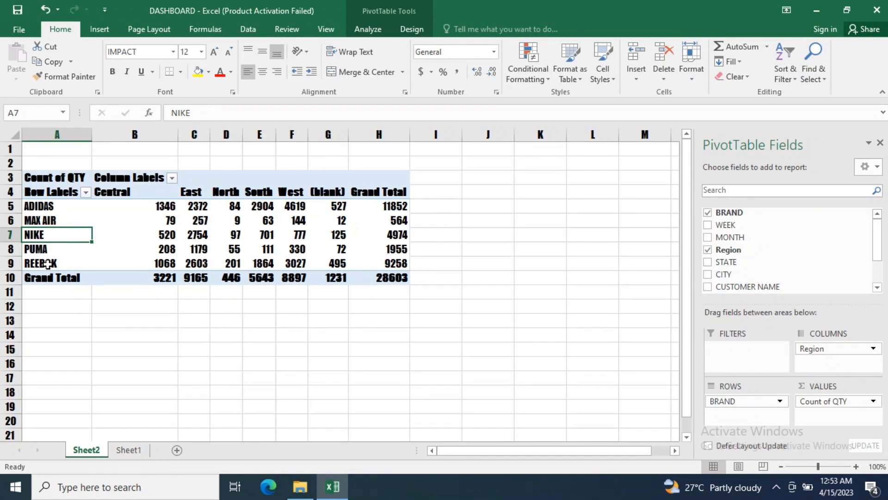
pyautogui.click(37, 206)
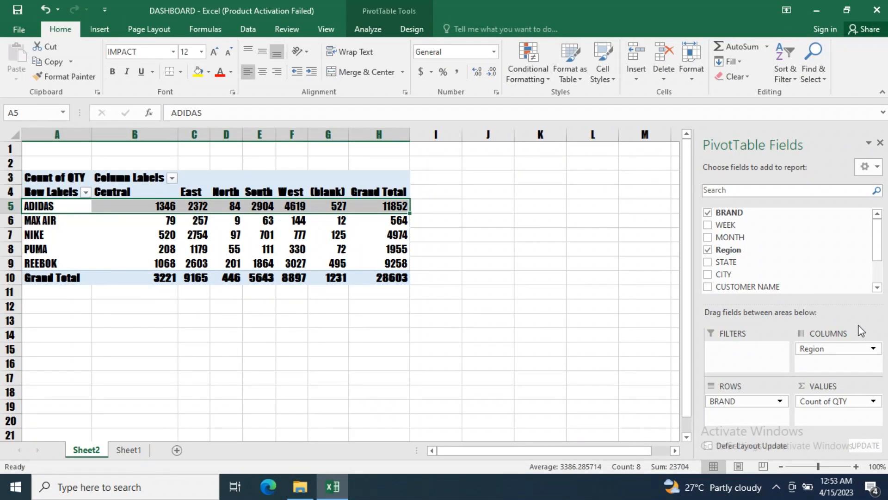
# Replace Region with STATE as the column field and nest Region under BRAND in the rows.
pyautogui.click(708, 250)
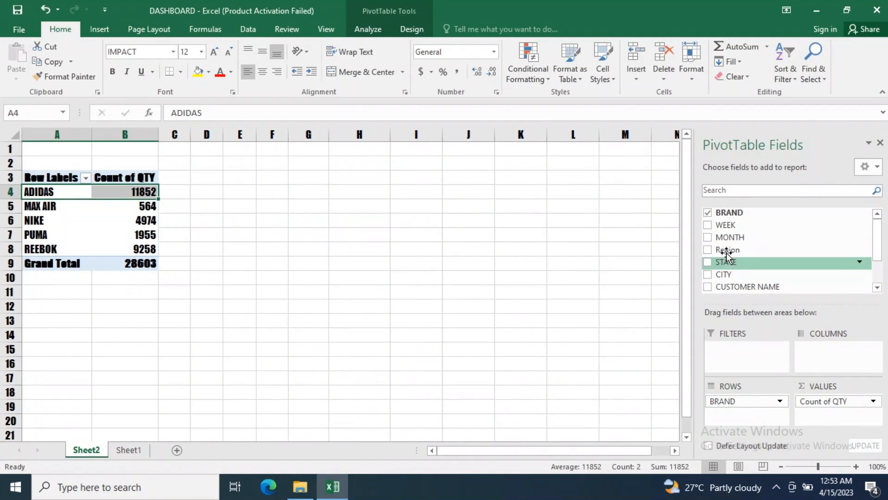
pyautogui.moveTo(727, 258); pyautogui.dragTo(819, 356)
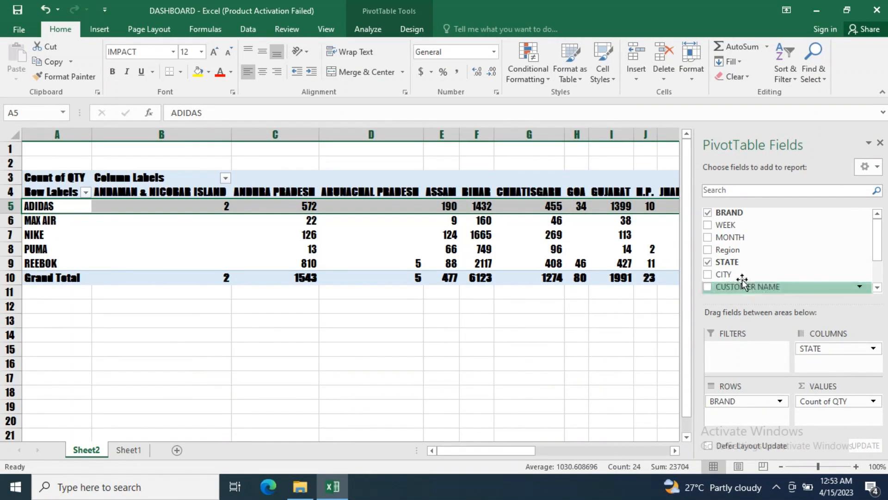
pyautogui.moveTo(763, 249); pyautogui.dragTo(825, 365)
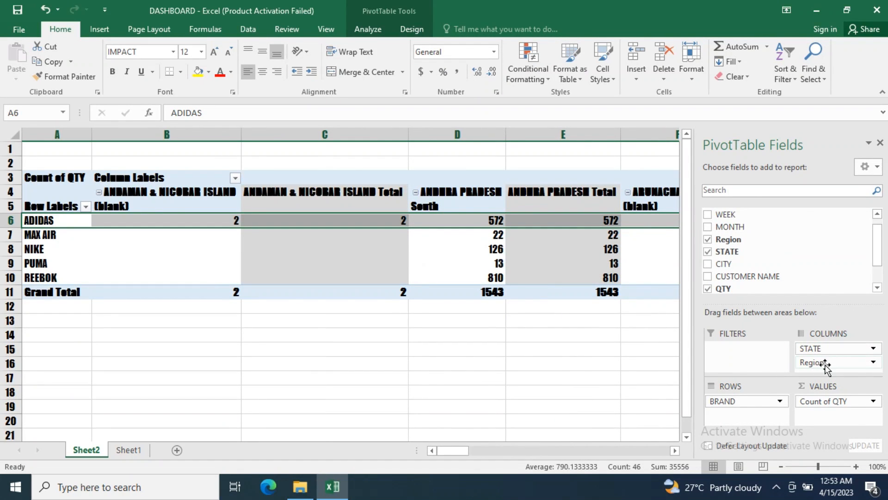
pyautogui.moveTo(825, 364); pyautogui.dragTo(761, 420)
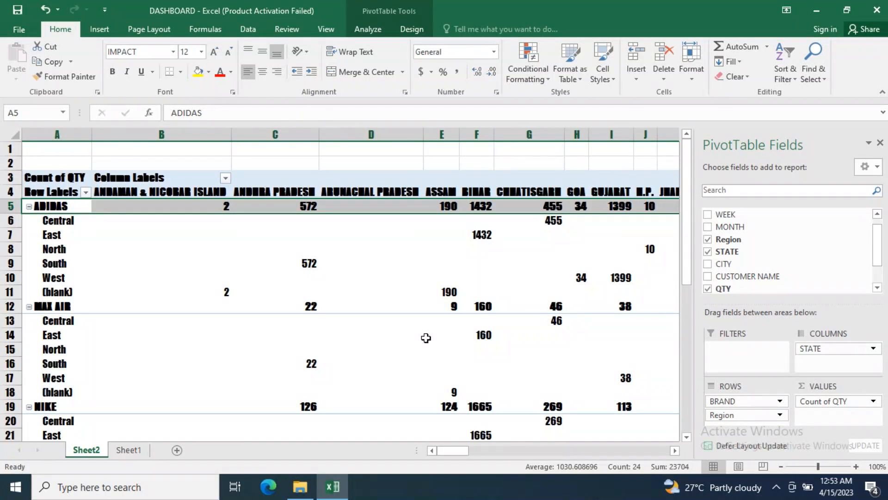
# Swap the two fields so Region is in the columns and STATE is under BRAND in the rows, and review ADIDAS by state.
pyautogui.moveTo(761, 424); pyautogui.dragTo(822, 365)
pyautogui.moveTo(831, 350); pyautogui.dragTo(742, 419)
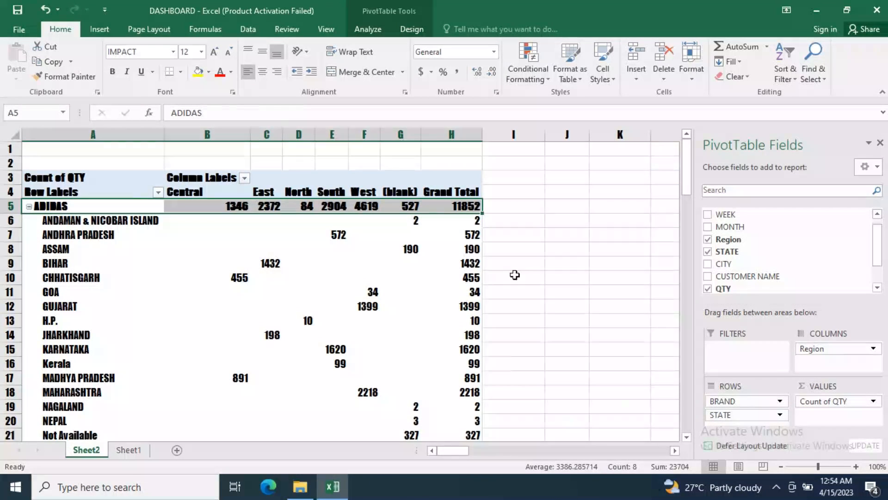
pyautogui.click(52, 206)
pyautogui.moveTo(687, 184); pyautogui.dragTo(688, 190)
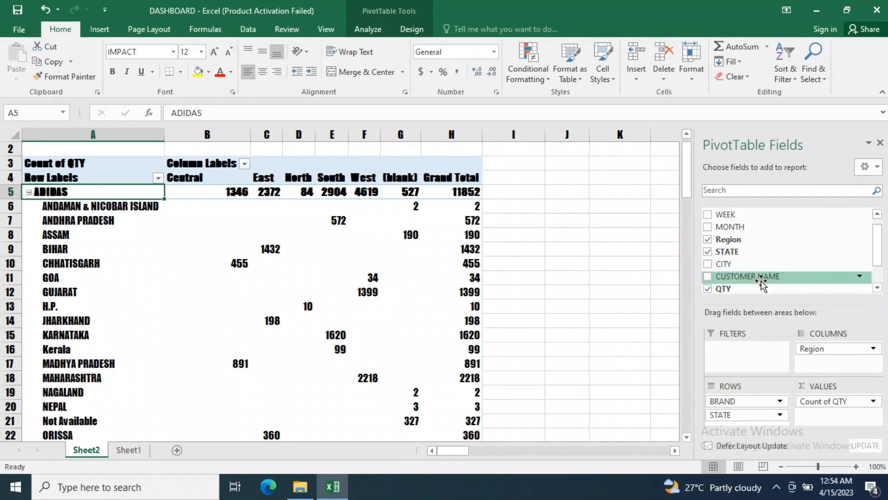
# Try CITY as the PivotTable's column field in place of Region, and clear the column area again.
pyautogui.moveTo(724, 267); pyautogui.dragTo(827, 353)
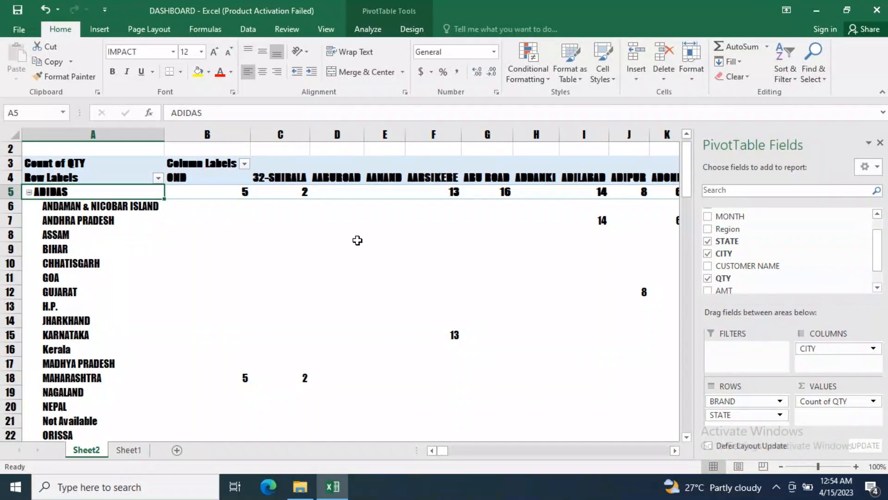
pyautogui.moveTo(445, 450)
pyautogui.mouseDown()
pyautogui.moveTo(464, 450)
pyautogui.moveTo(442, 450)
pyautogui.mouseUp()
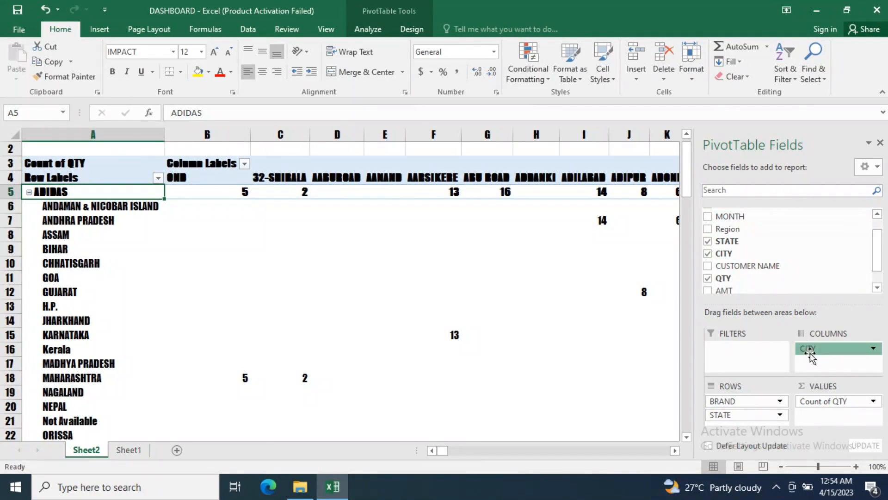
pyautogui.moveTo(809, 349); pyautogui.dragTo(784, 234)
pyautogui.scroll(1, 880, 265)
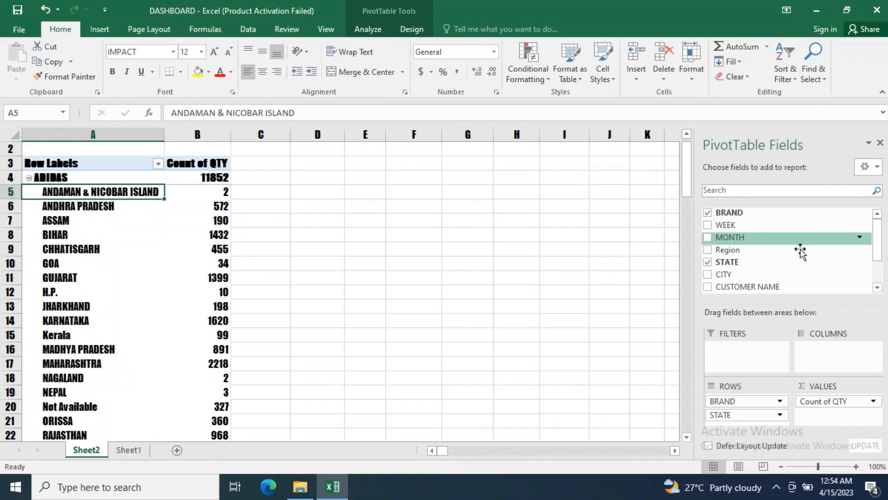
# Add MONTH as the PivotTable's column field and filter it to the top 10 items by Count of QTY.
pyautogui.moveTo(860, 239); pyautogui.dragTo(831, 356)
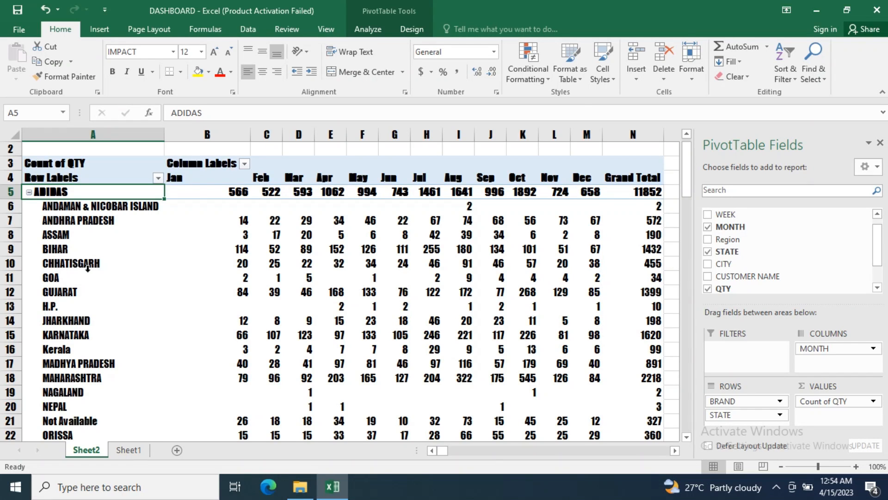
pyautogui.moveTo(687, 178)
pyautogui.mouseDown()
pyautogui.moveTo(690, 337)
pyautogui.moveTo(686, 162)
pyautogui.mouseUp()
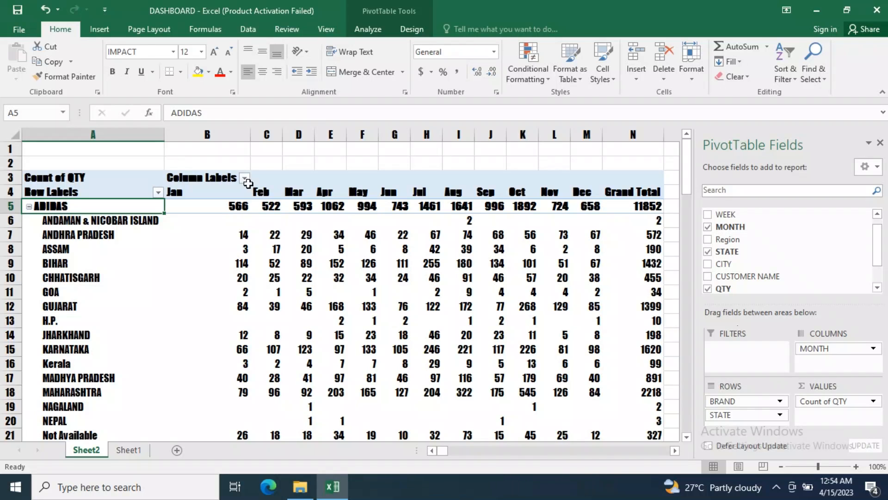
pyautogui.click(245, 178)
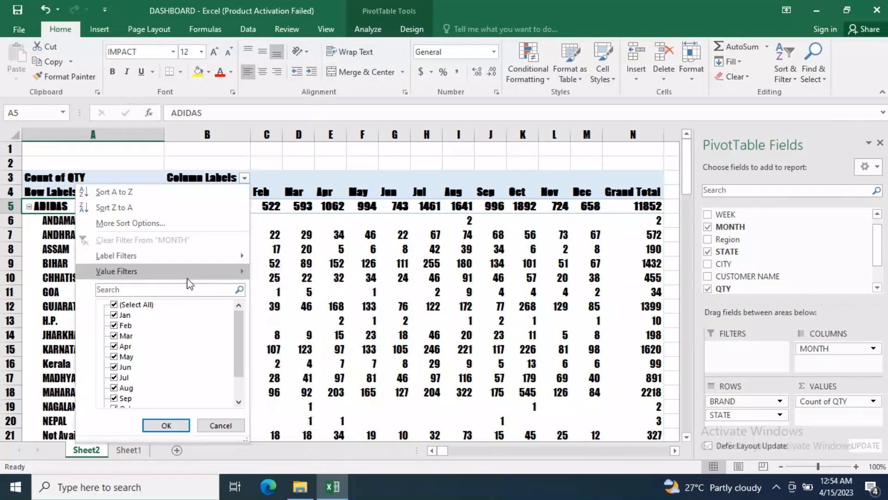
pyautogui.moveTo(141, 262)
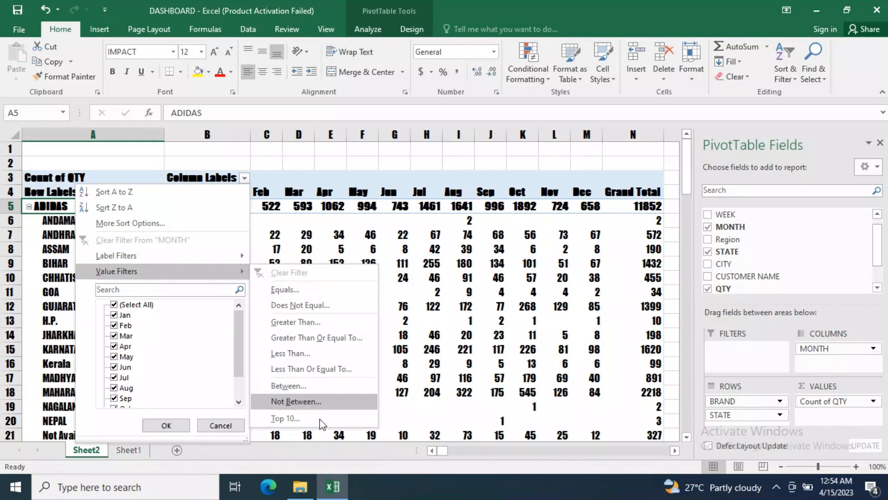
pyautogui.click(286, 418)
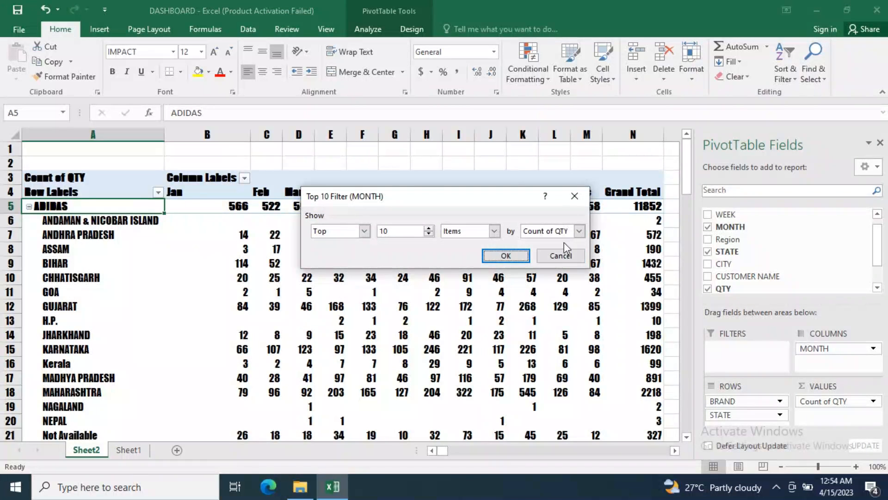
pyautogui.click(507, 259)
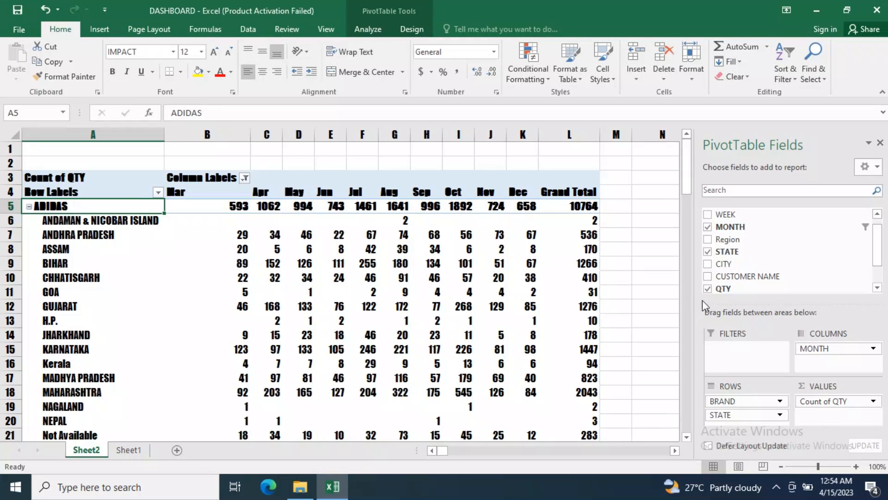
pyautogui.moveTo(877, 251); pyautogui.dragTo(879, 286)
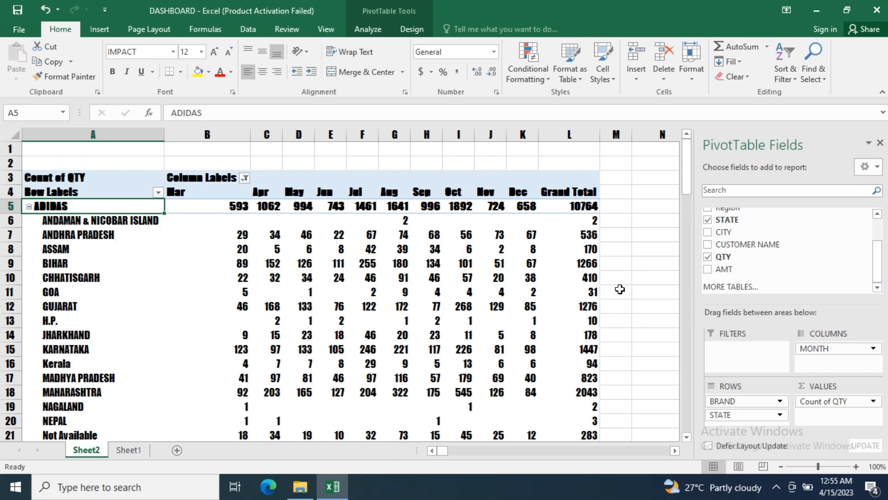
# Select the entire PivotTable on Sheet2 and apply All Borders to it.
pyautogui.click(366, 240)
pyautogui.scroll(-16, 375, 340)
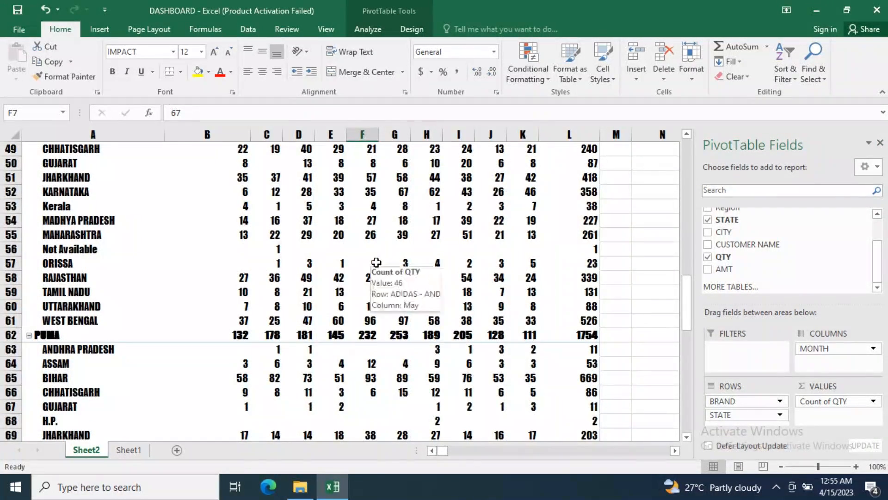
pyautogui.hotkey('ctrl', 'a')
pyautogui.scroll(2, 401, 287)
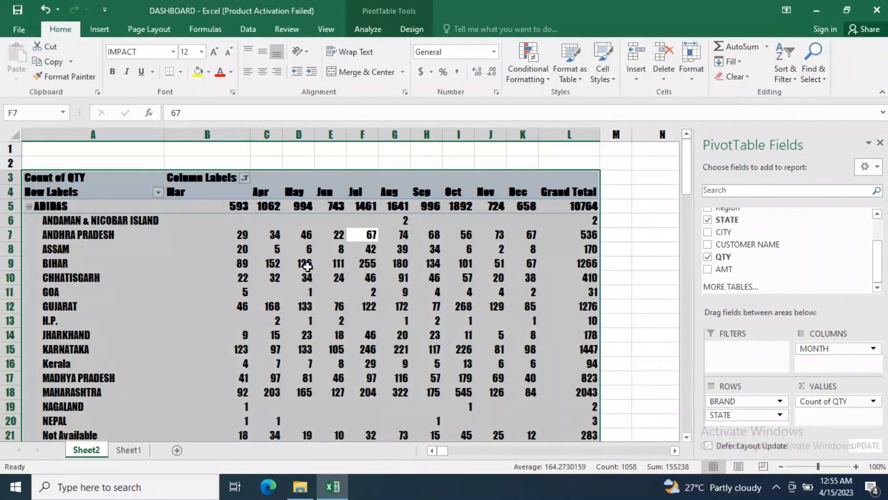
pyautogui.click(180, 71)
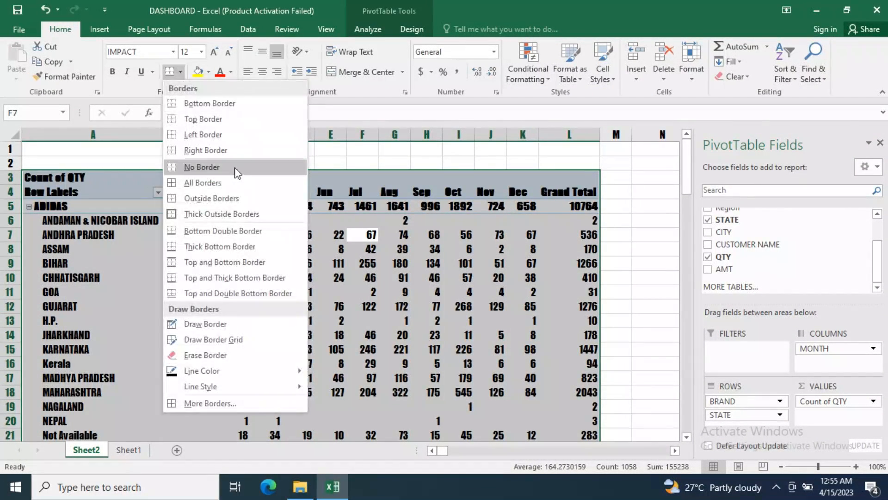
pyautogui.click(237, 183)
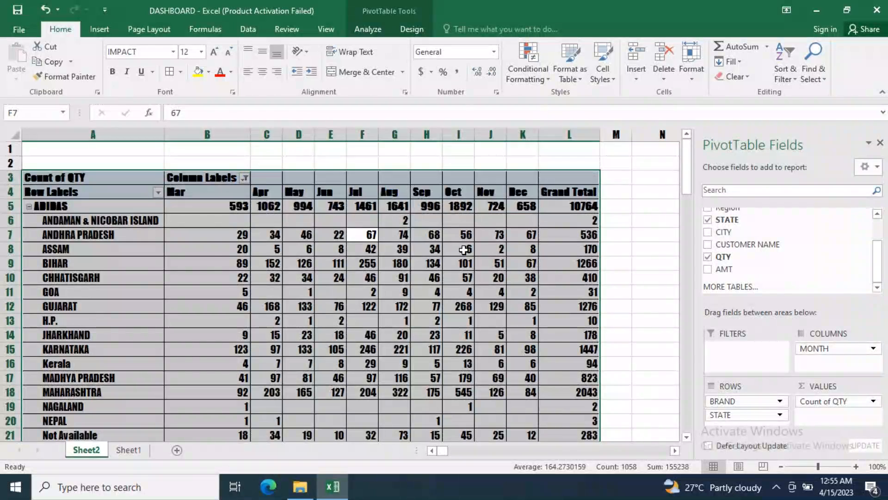
pyautogui.click(520, 324)
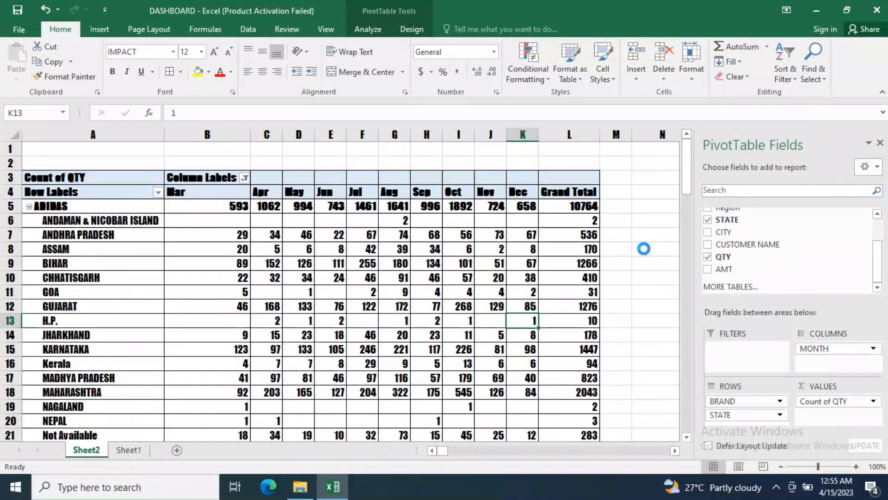
# Undo the PivotTable's borders and reapply All Borders to the whole selected table.
pyautogui.hotkey('ctrl', 'z')
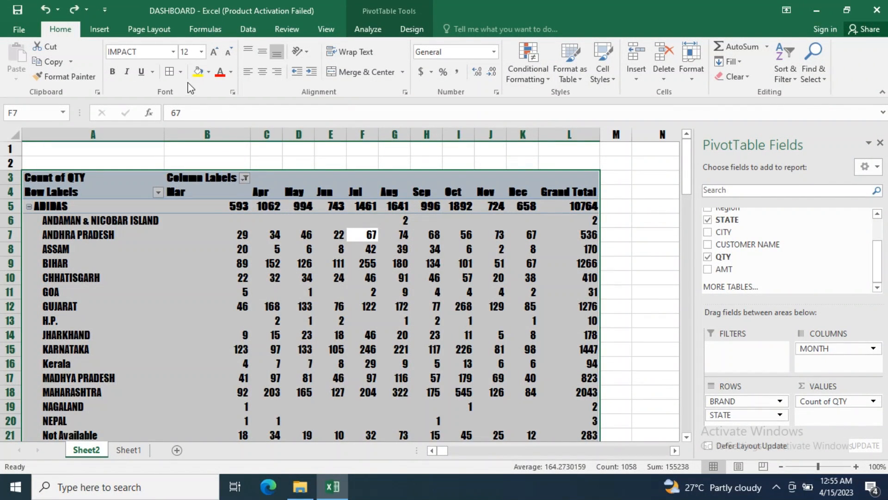
pyautogui.click(180, 71)
pyautogui.click(204, 170)
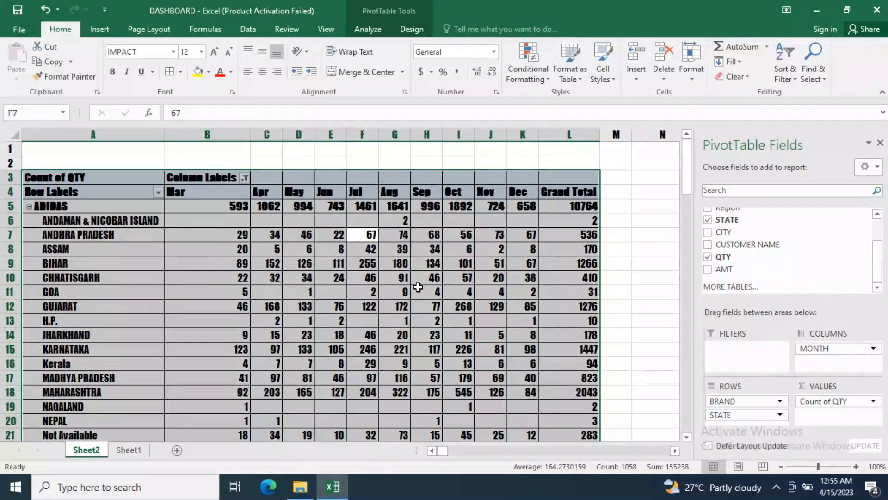